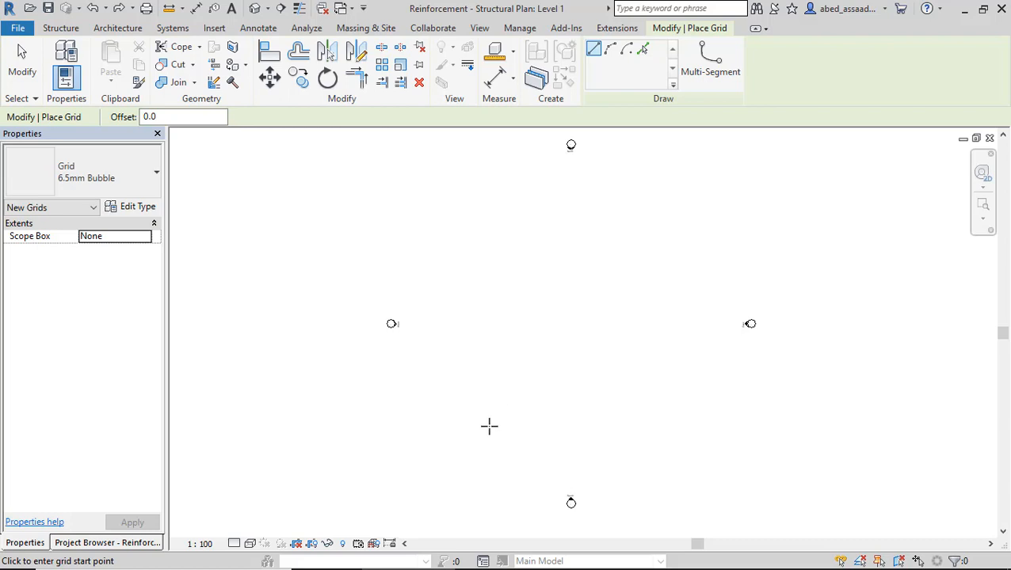
Step: Draw a vertical grid line between the west and north elevation markers on the Level 1 plan
click(489, 439)
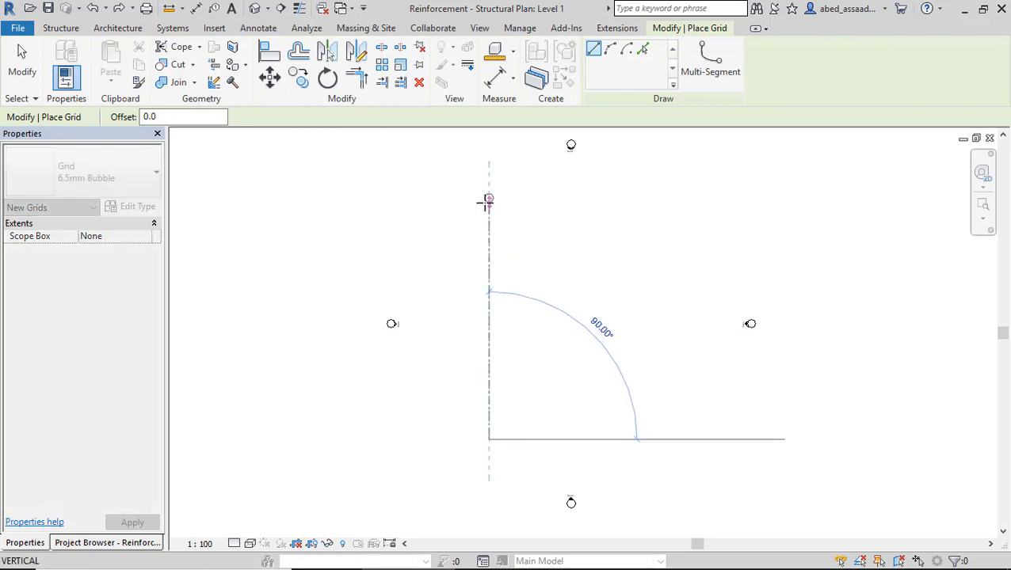
click(488, 198)
click(23, 64)
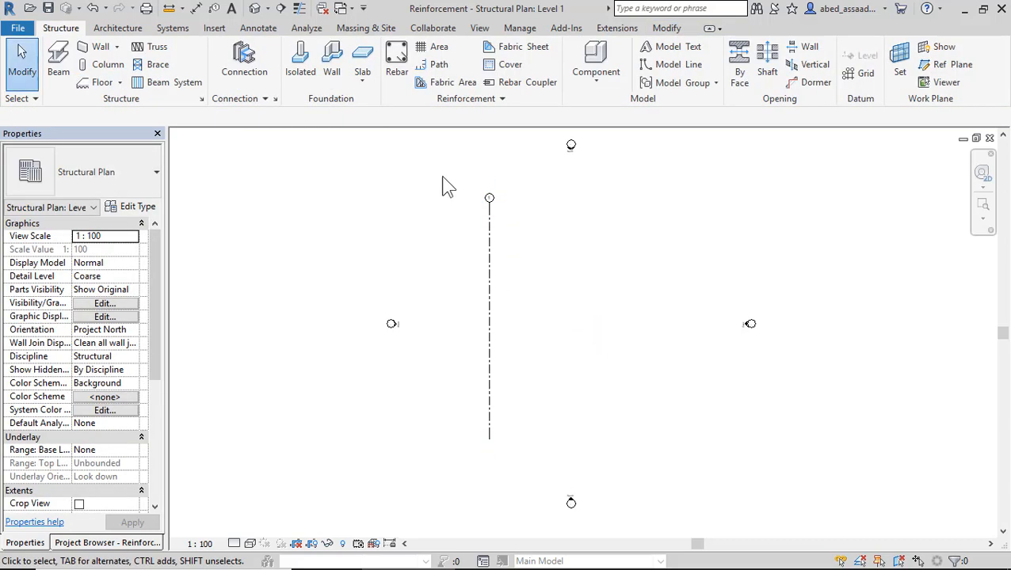
Step: Copy the vertical grid line 5000 to its right with the Constrain and Multiple options enabled
scroll(486, 208, up, 2)
click(489, 210)
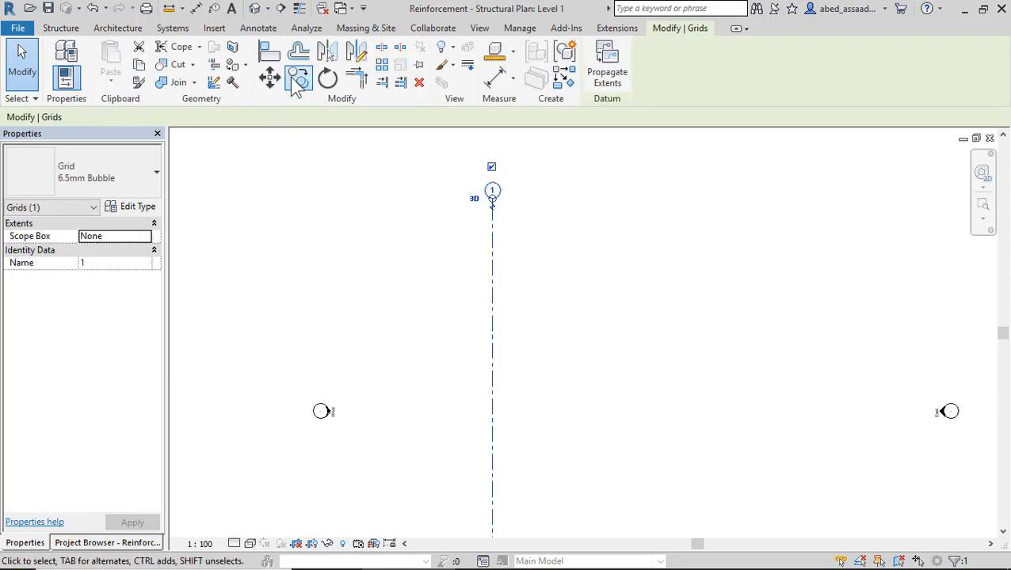
click(296, 80)
click(492, 258)
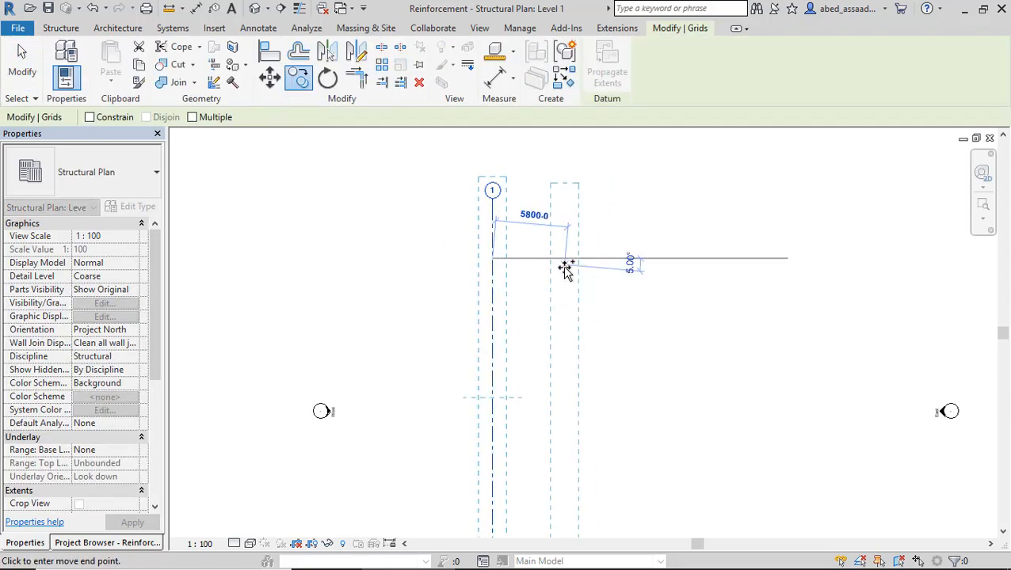
click(103, 119)
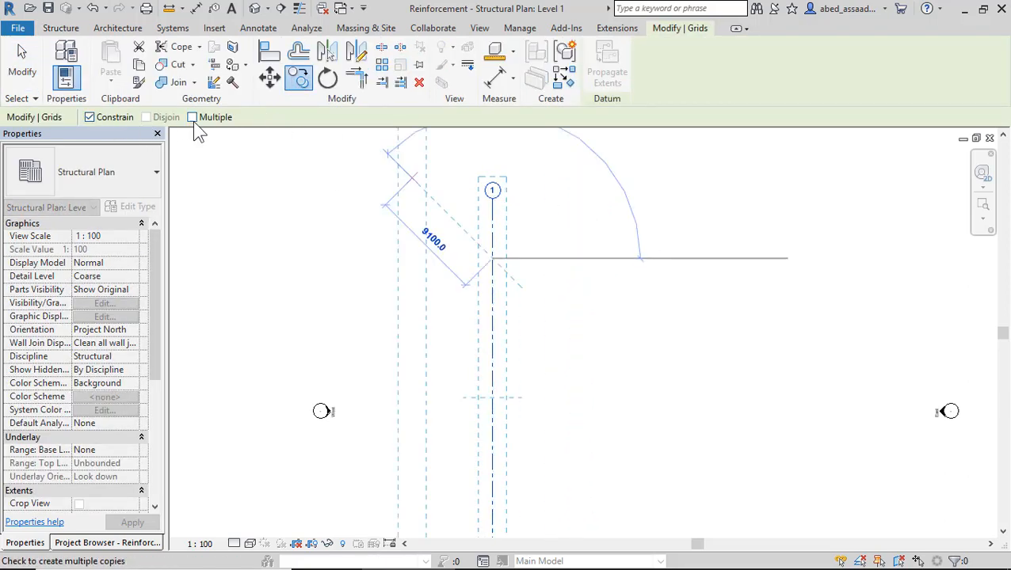
click(191, 117)
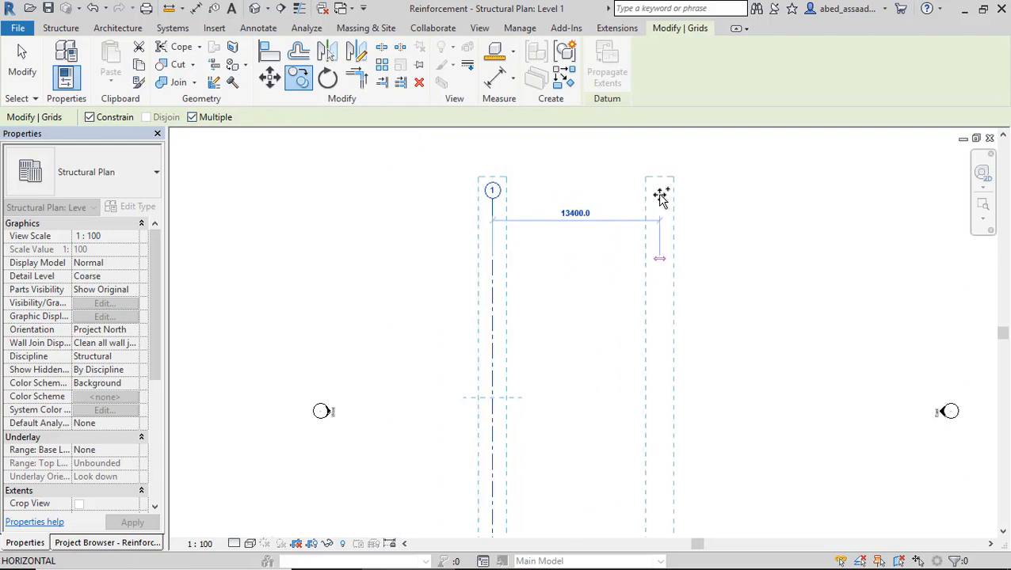
text(5000)
key(Return)
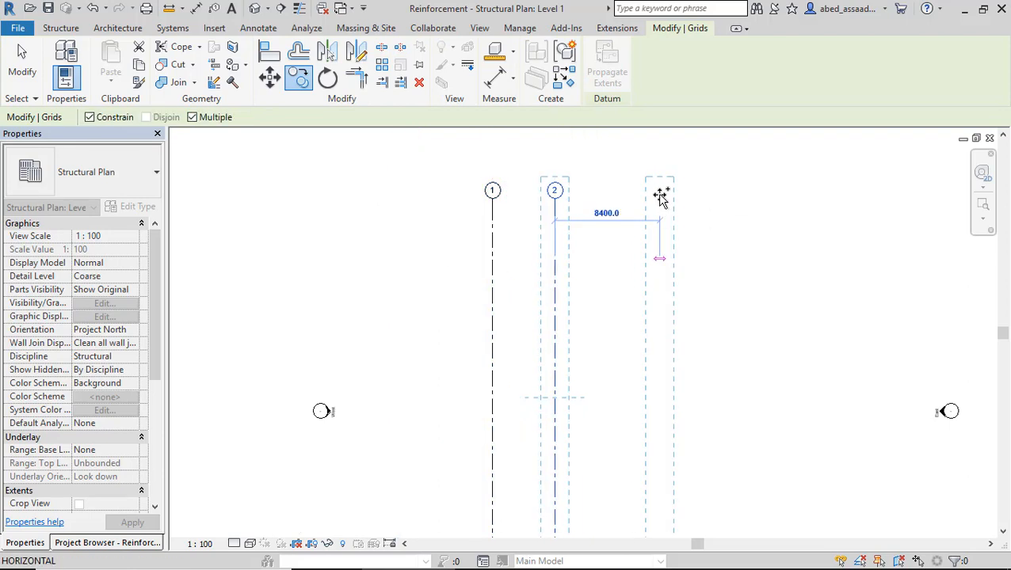
Step: Add two more vertical grid copies to the right at successive spacings of 4500 and 4000, and finish copying
text(4500)
key(Return)
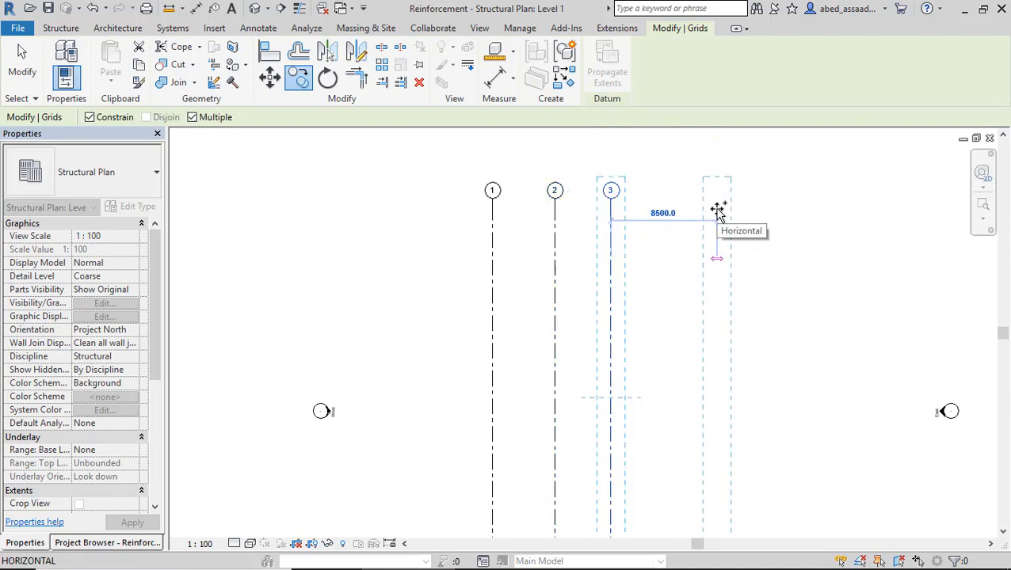
text(4000)
key(Return)
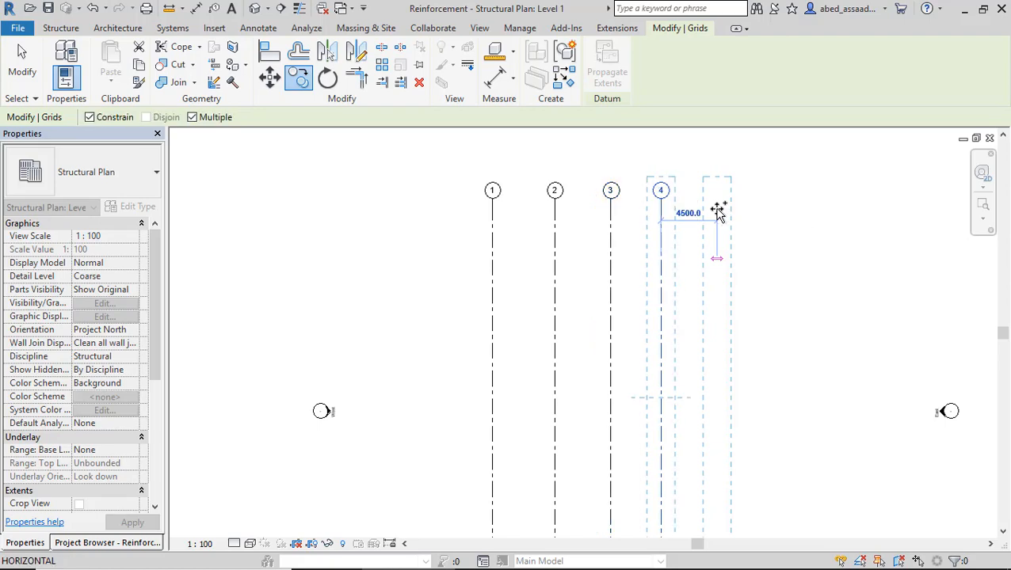
click(17, 57)
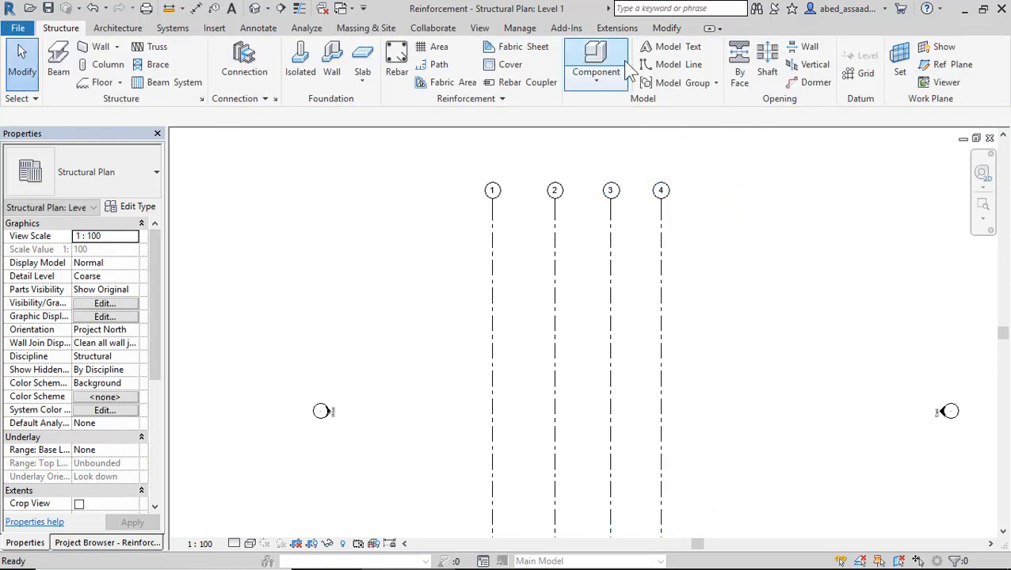
Step: Draw a horizontal grid line crossing all four vertical grids, with its bubble on the left end
click(860, 73)
click(717, 329)
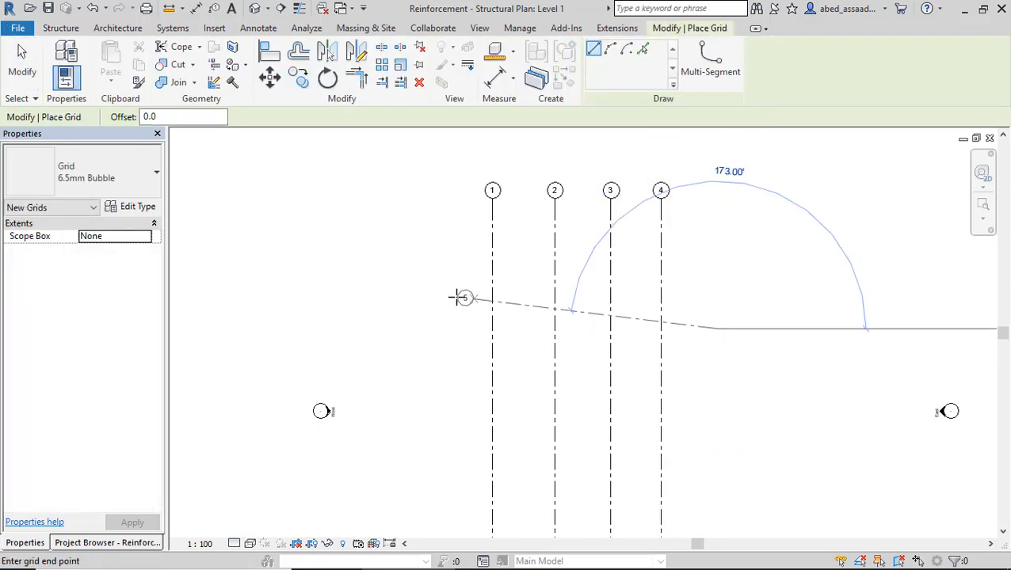
click(440, 328)
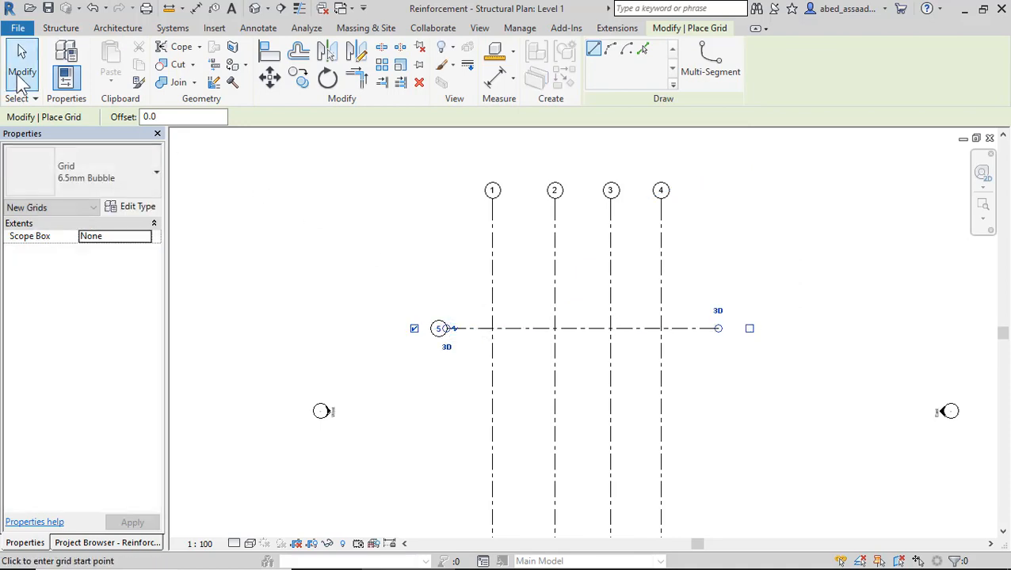
click(21, 70)
Step: Shorten the four aligned vertical grid lines from their lower ends so they stop a short distance below the horizontal grid
click(492, 337)
scroll(485, 263, down, 2)
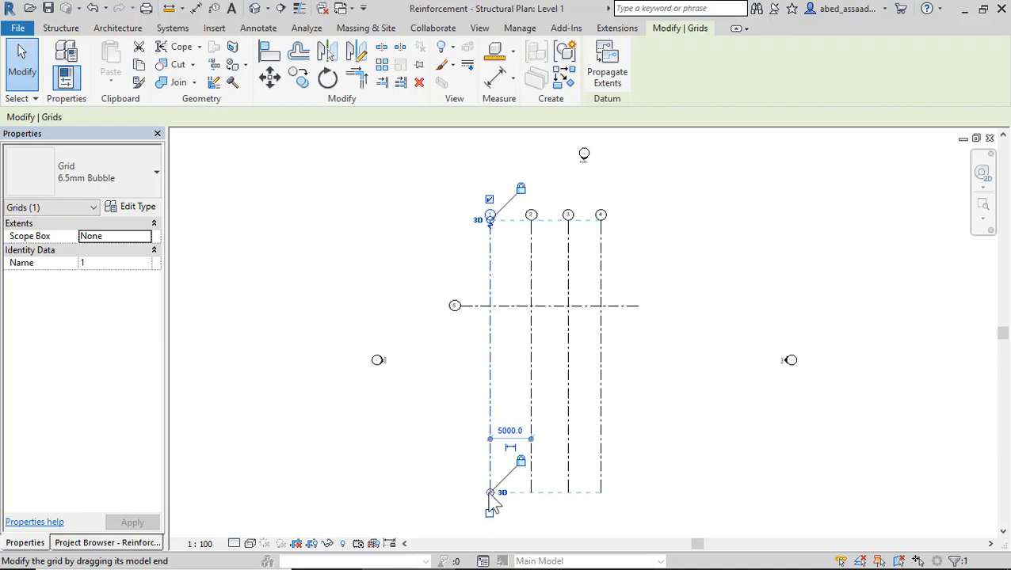
drag(490, 499, 489, 360)
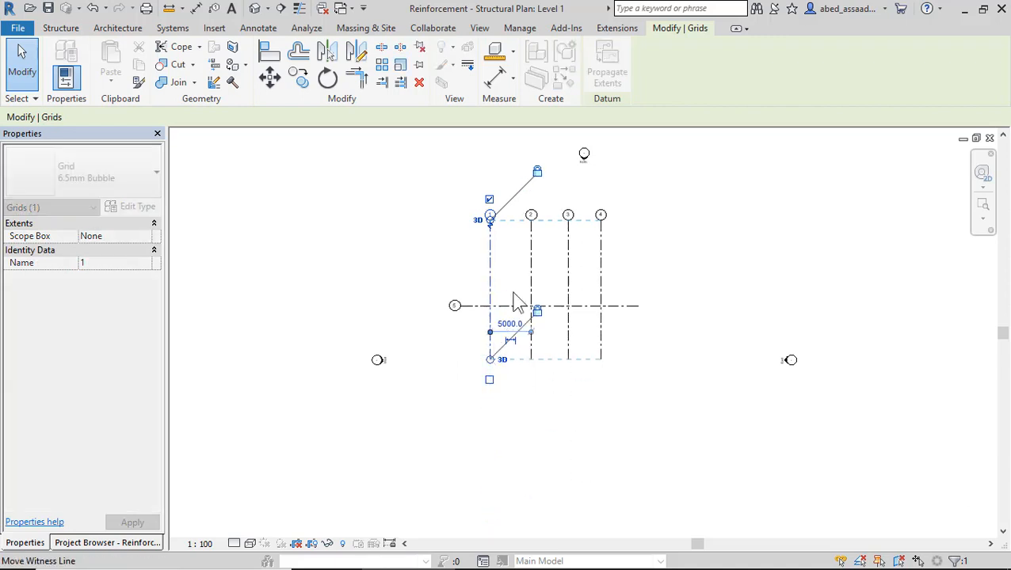
scroll(515, 300, up, 2)
drag(472, 169, 466, 224)
click(779, 281)
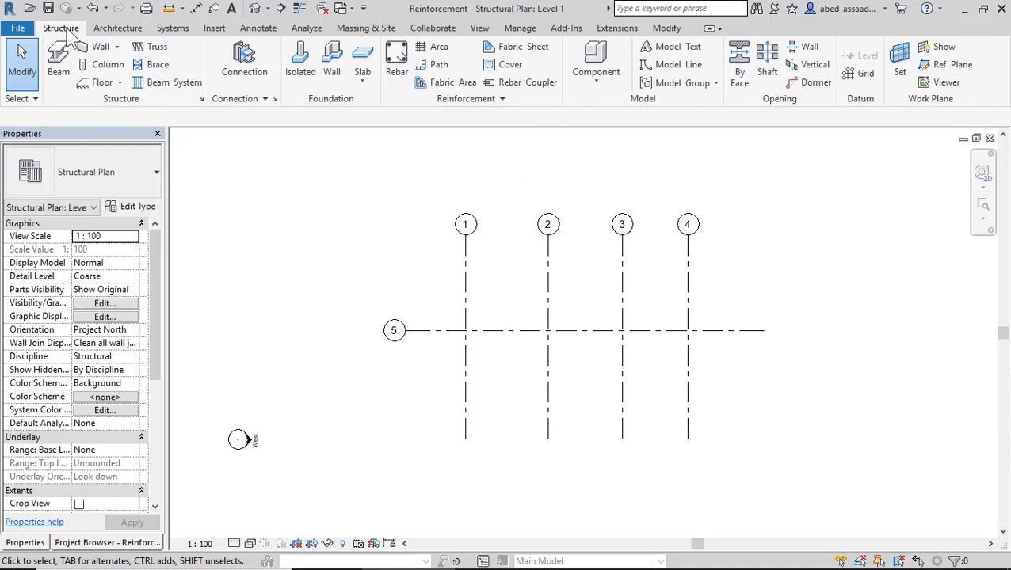
Step: Place vertical 300 x 450mm concrete rectangular columns up to Level 2 at the horizontal grid's four intersections with grids 1 to 4
click(103, 64)
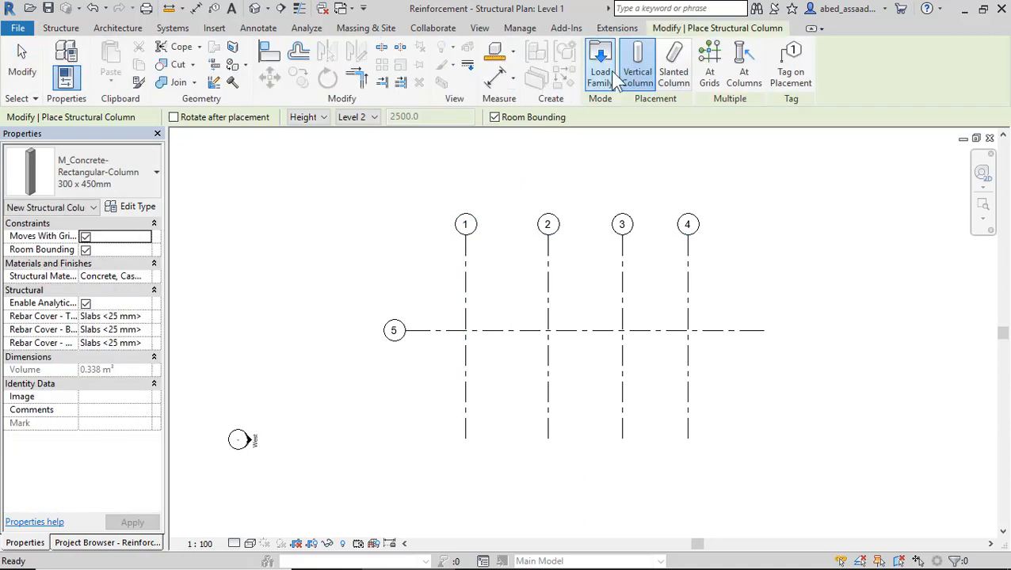
click(631, 75)
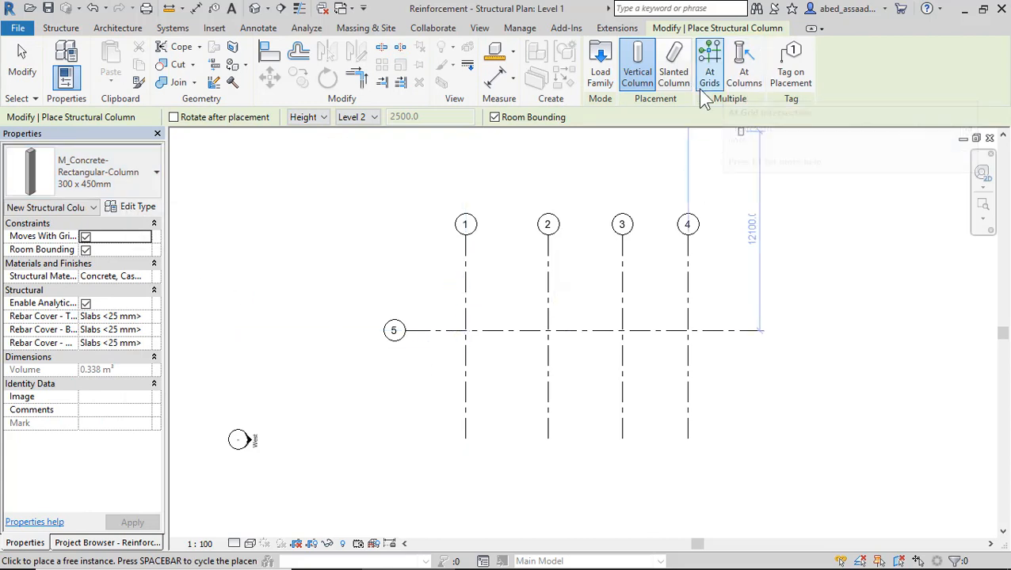
click(467, 331)
scroll(546, 331, up, 3)
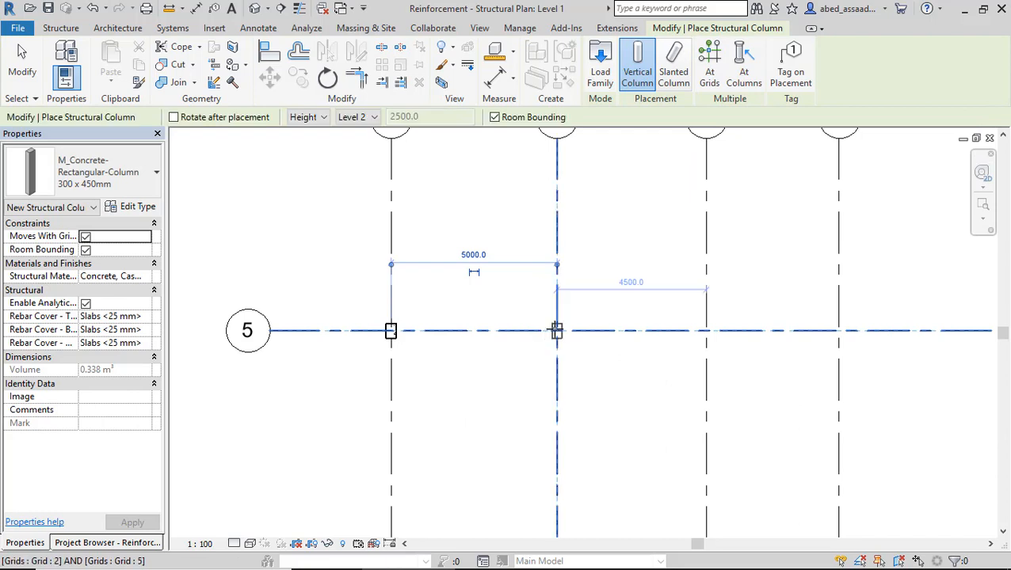
click(557, 331)
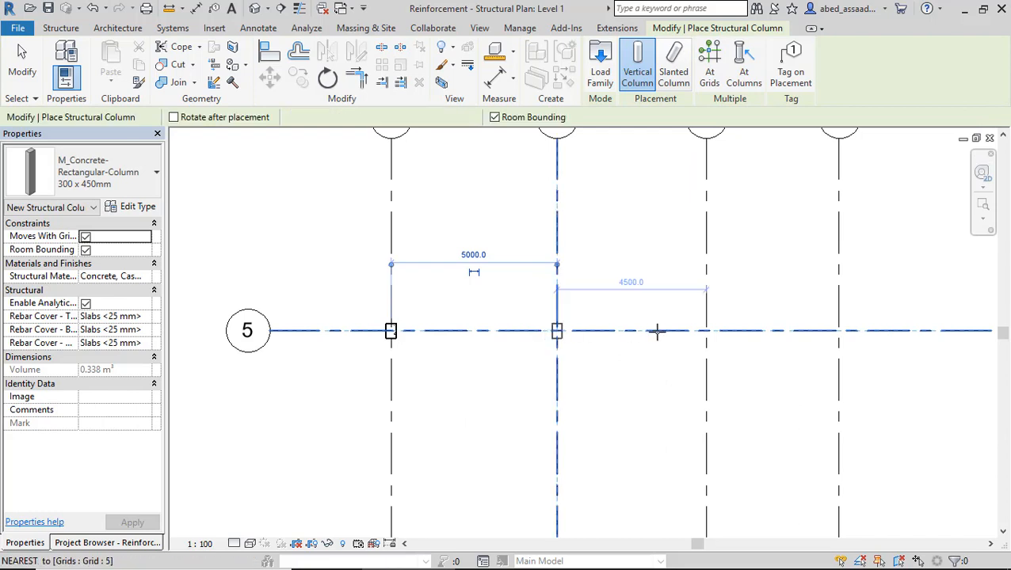
click(706, 331)
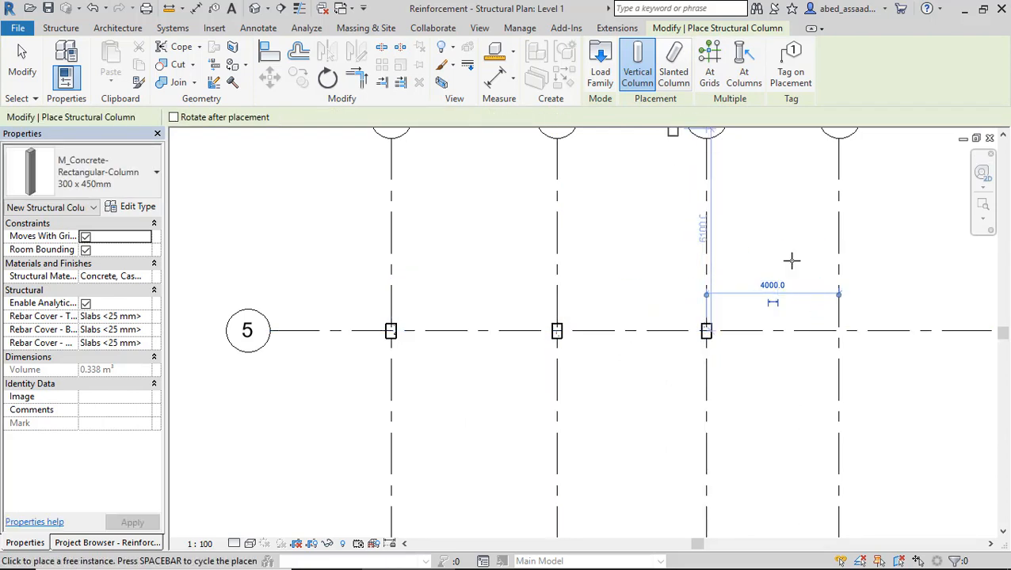
click(839, 331)
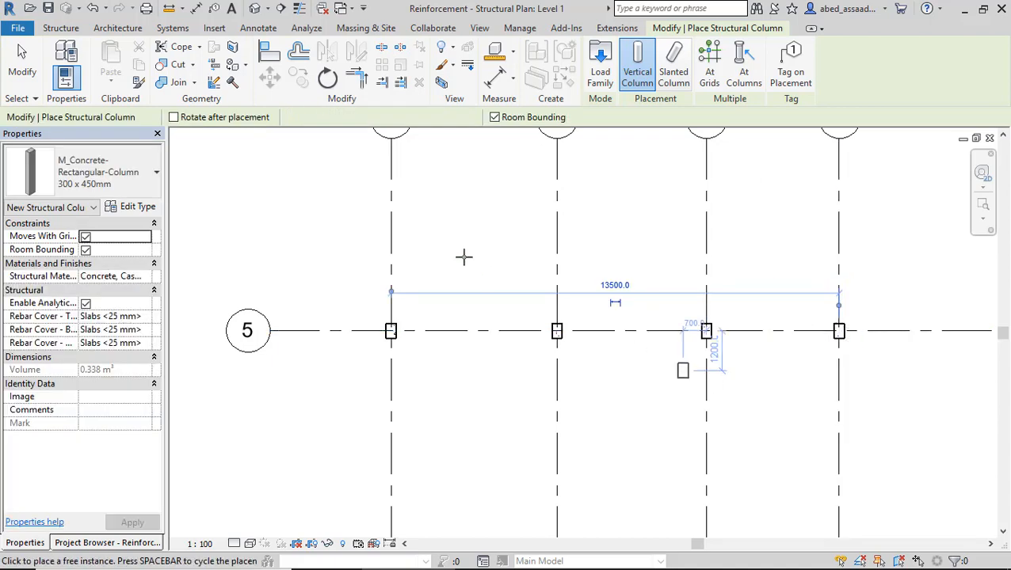
key(Escape)
key(Escape)
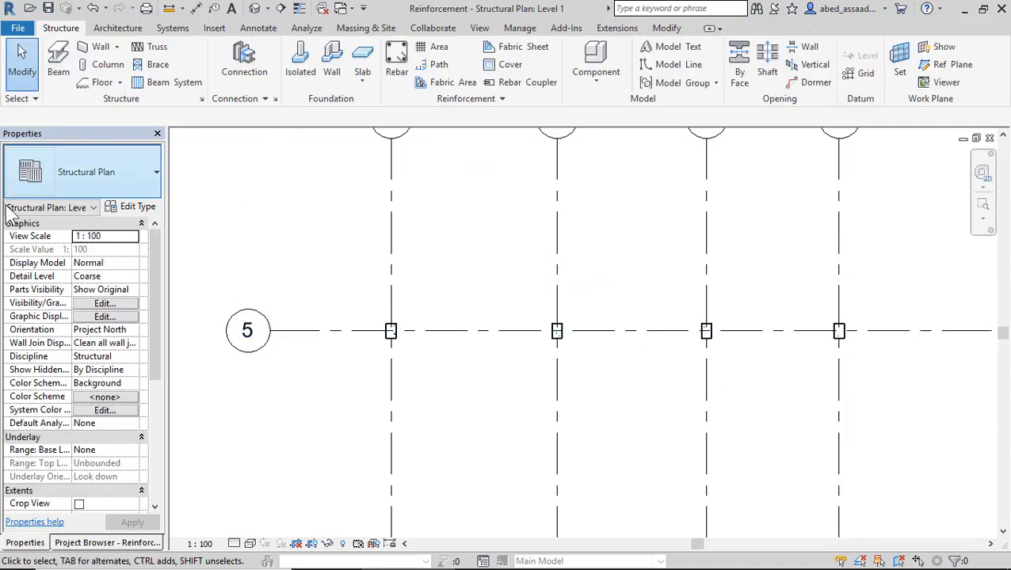
Step: On the Level 2 structural plan, draw one 300 x 600mm concrete rectangular beam from the grid 1 column to the grid 4 column
click(104, 544)
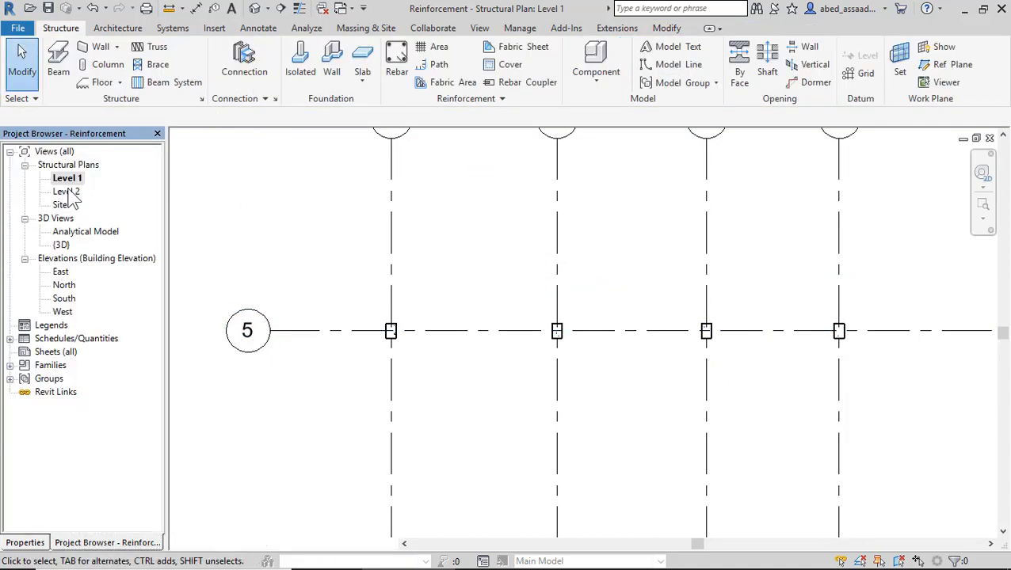
double_click(66, 191)
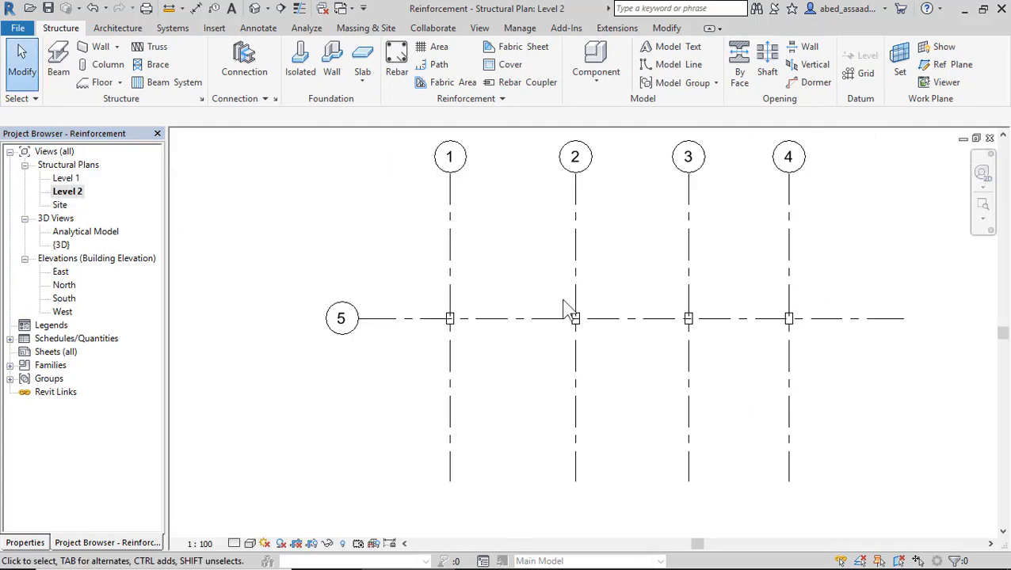
scroll(564, 308, up, 2)
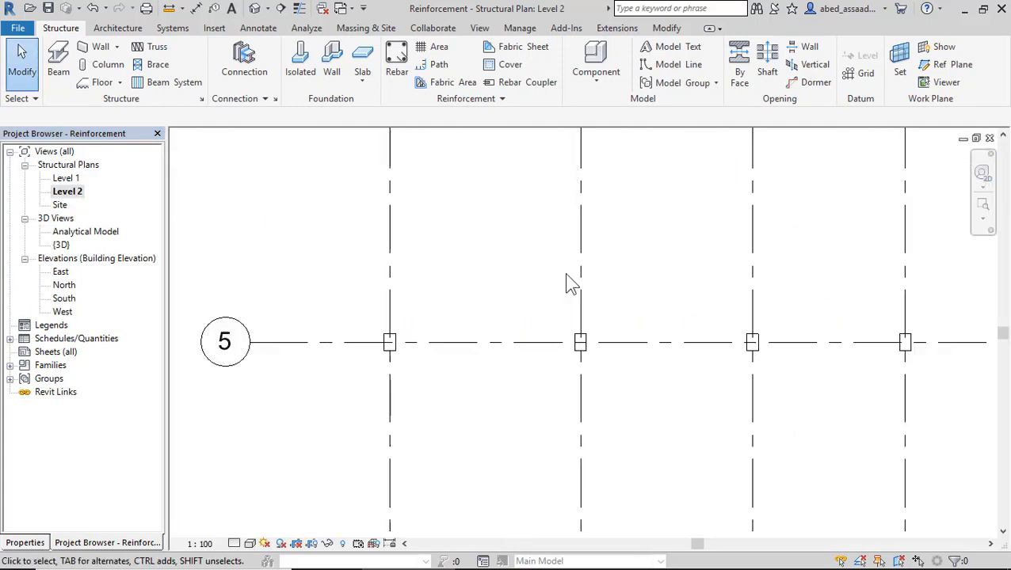
click(60, 64)
click(30, 544)
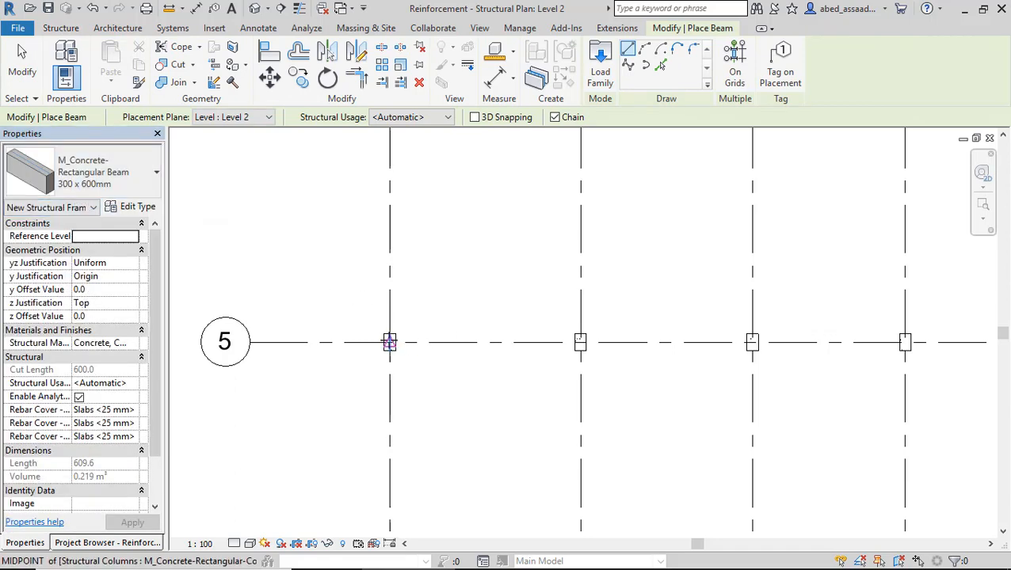
click(389, 342)
scroll(438, 361, down, 2)
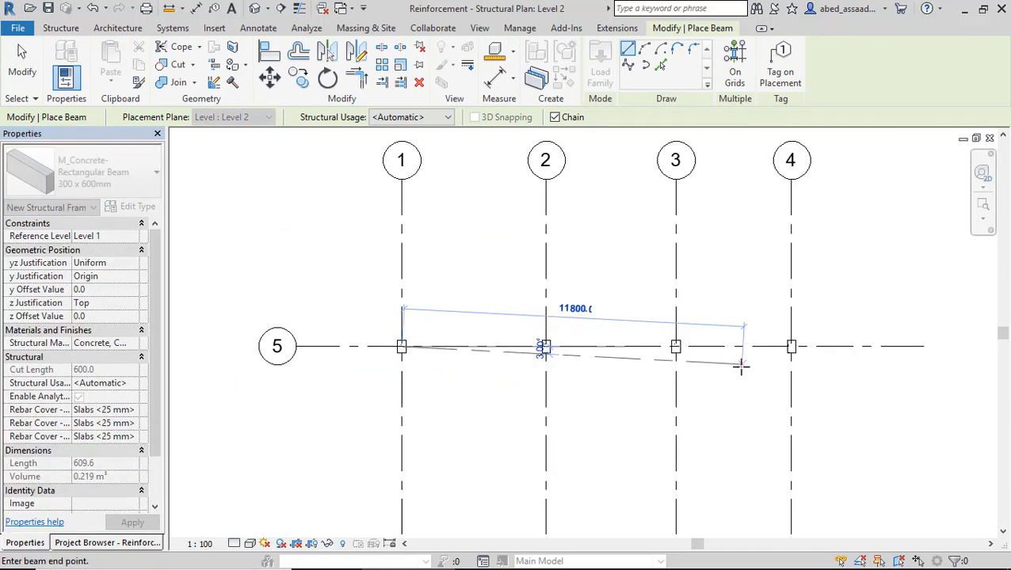
click(791, 346)
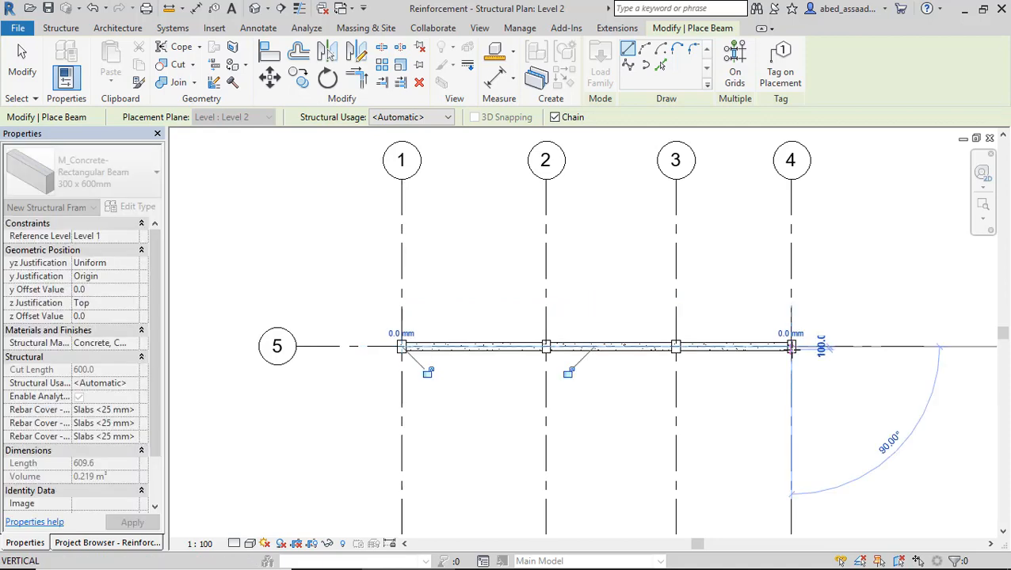
right_click(830, 286)
click(843, 290)
scroll(378, 334, up, 3)
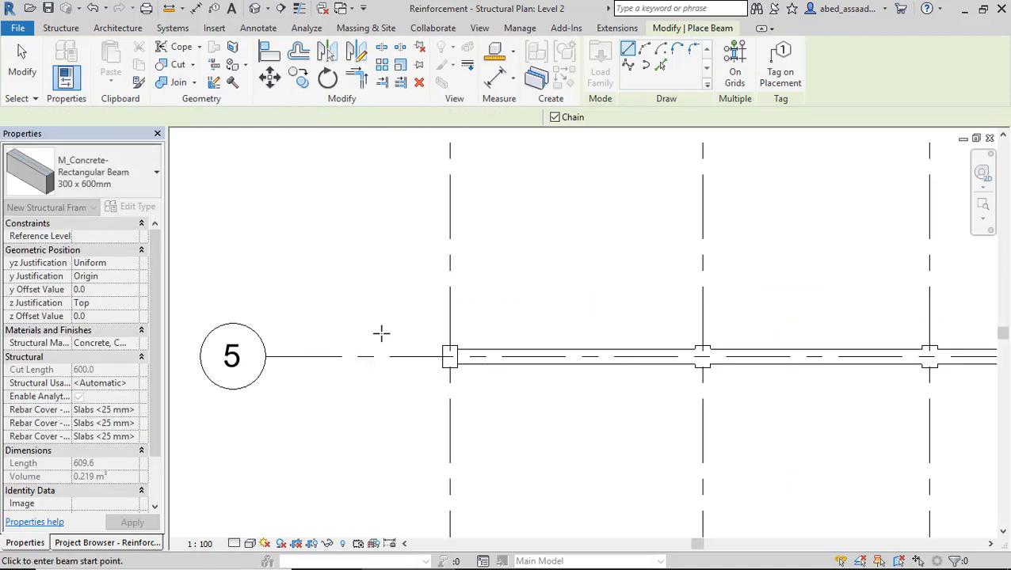
Step: Show the frame in the default 3D view with the Hidden Line visual style and end beam placement
click(255, 8)
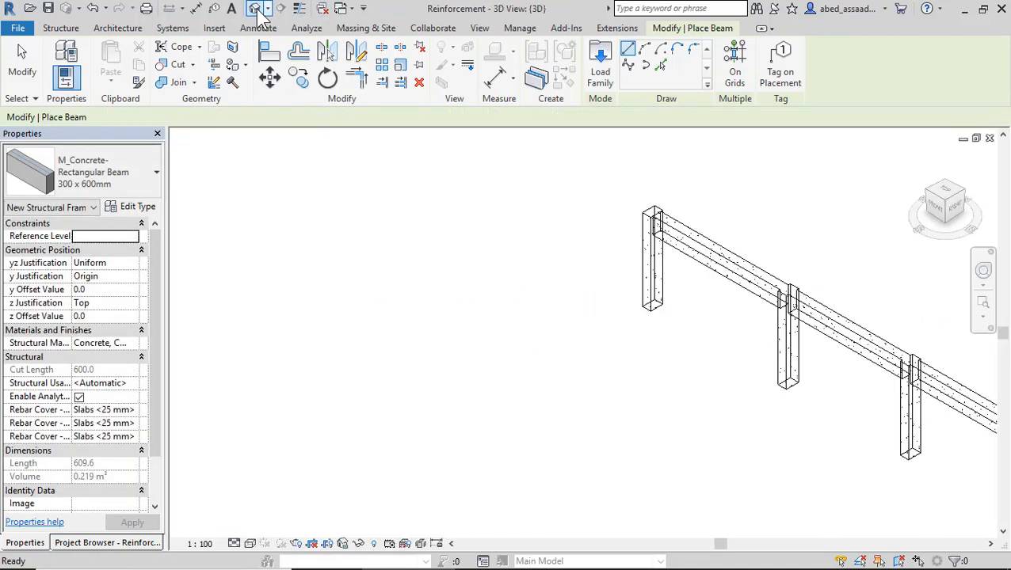
scroll(428, 269, down, 3)
click(250, 544)
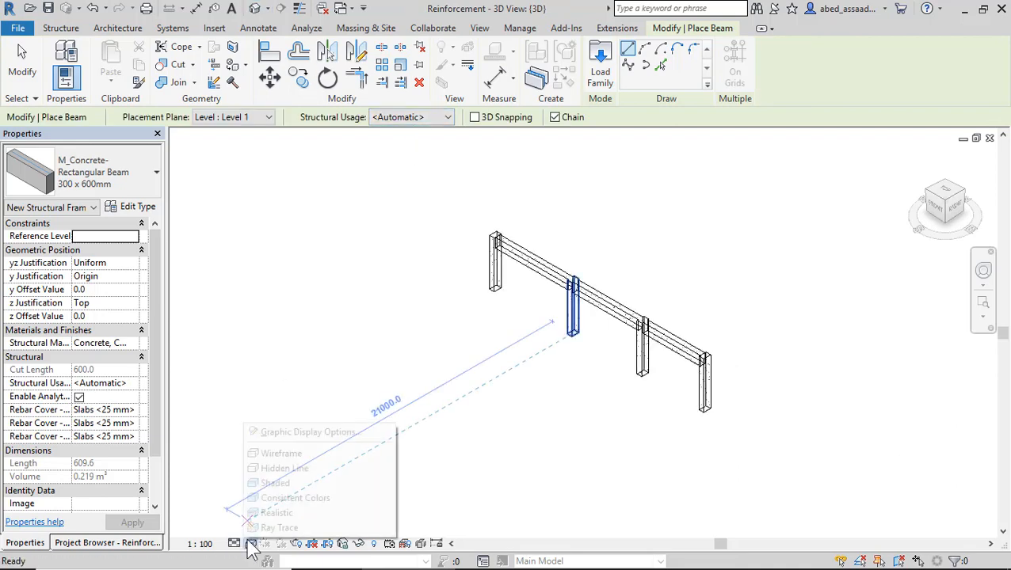
click(282, 466)
scroll(547, 254, up, 4)
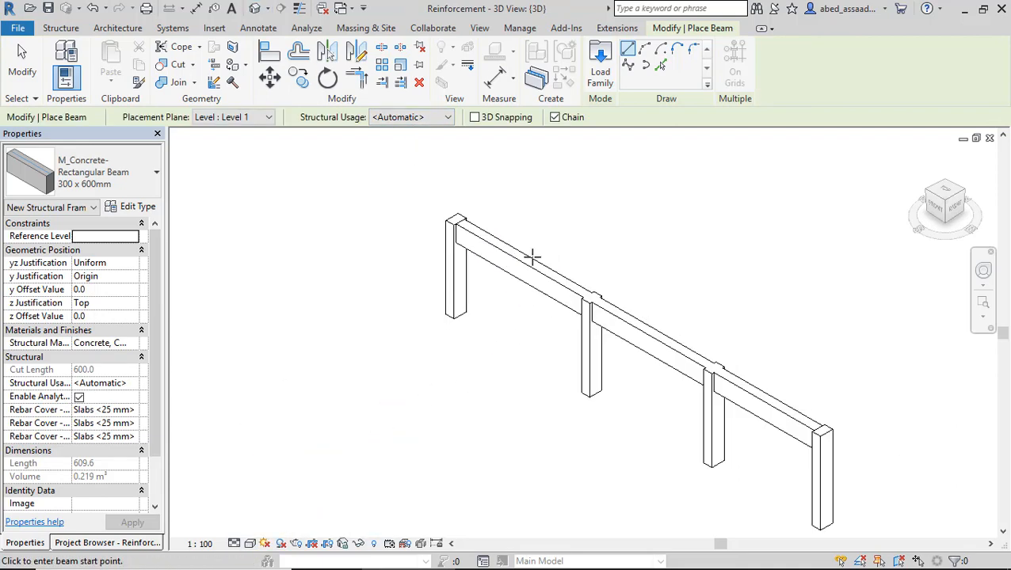
key(Escape)
key(Escape)
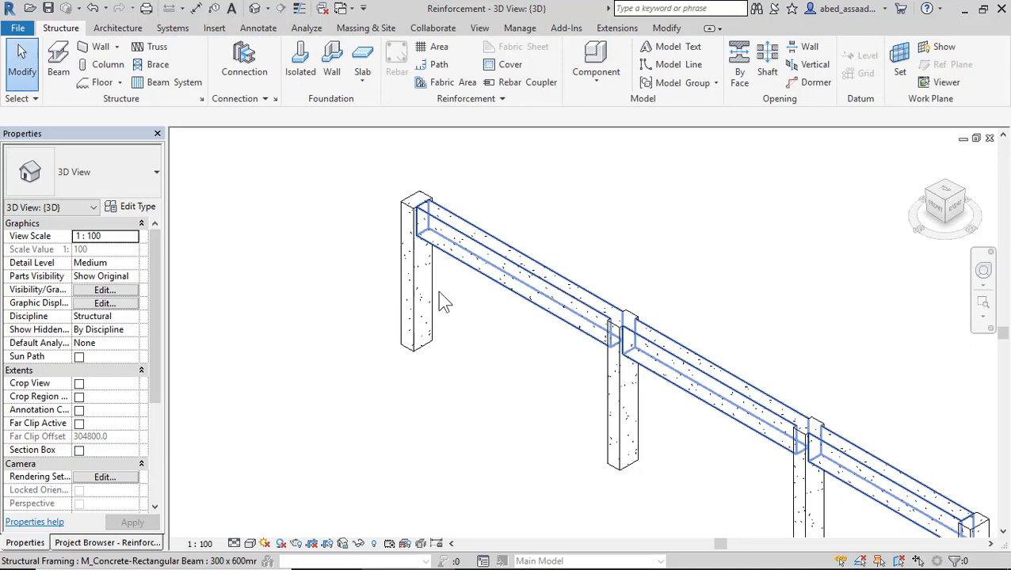
Step: Start the Revit Extensions beam reinforcement for the continuous 300 x 600mm concrete beam
scroll(432, 348, down, 4)
click(575, 376)
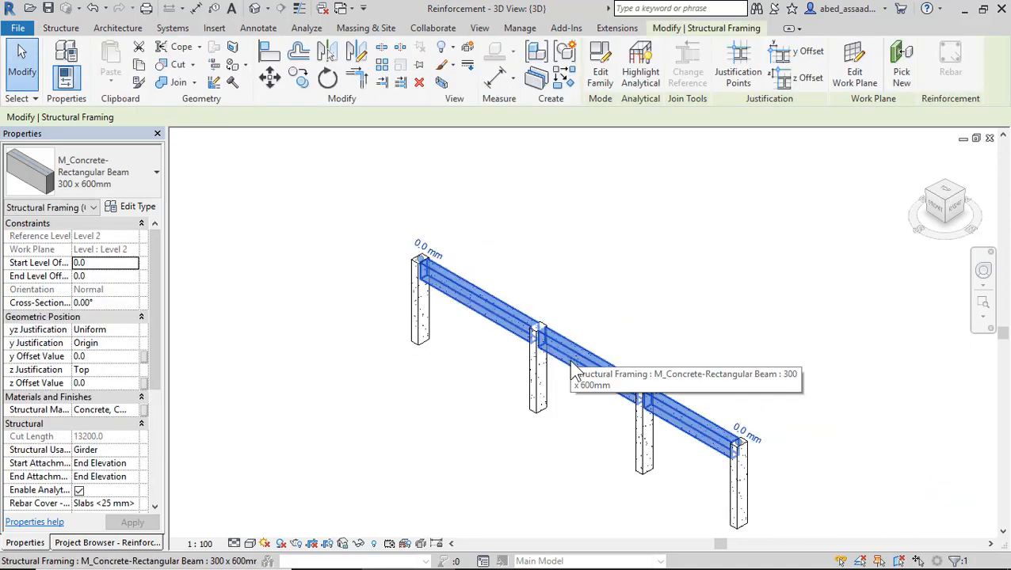
click(626, 32)
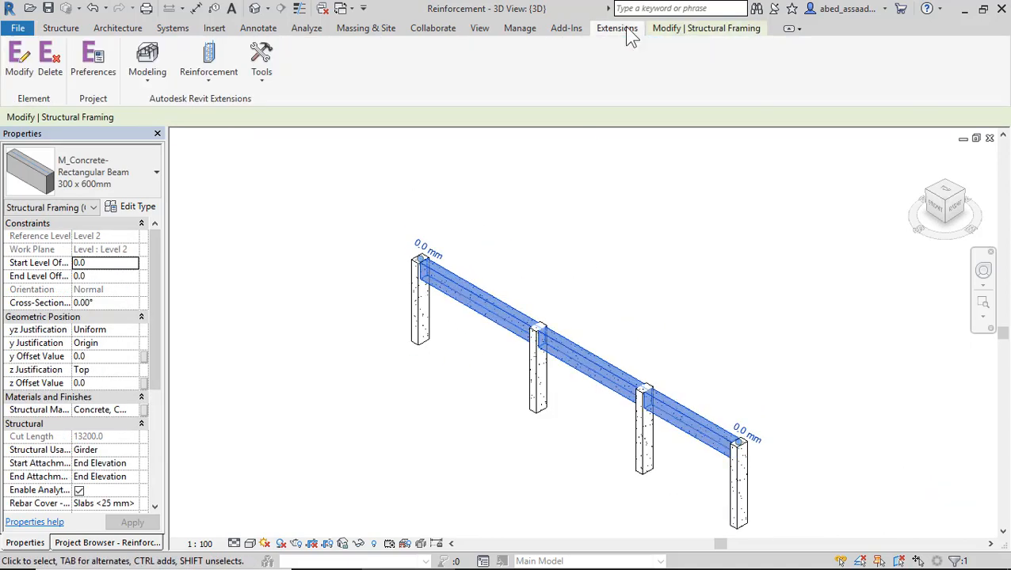
click(225, 77)
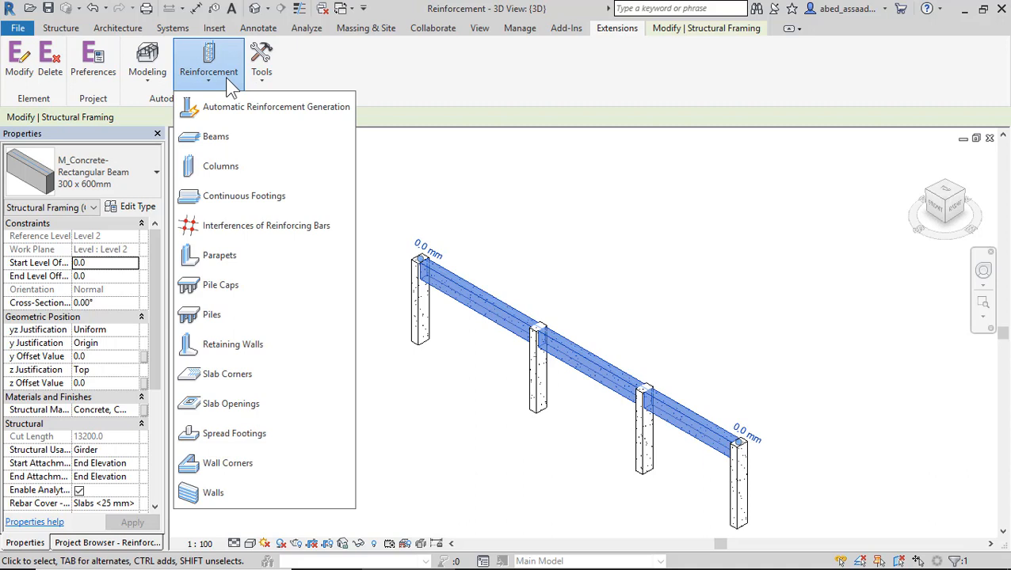
click(219, 140)
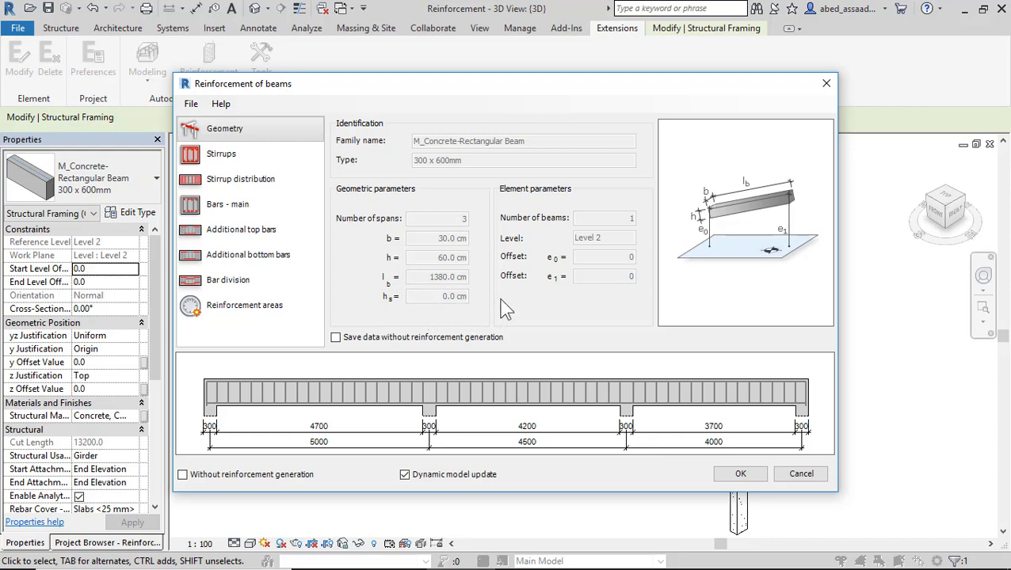
Step: Set the stirrup cover to Beams <30 mm> and keep anti-shrinkage reinforcement switched off
click(270, 153)
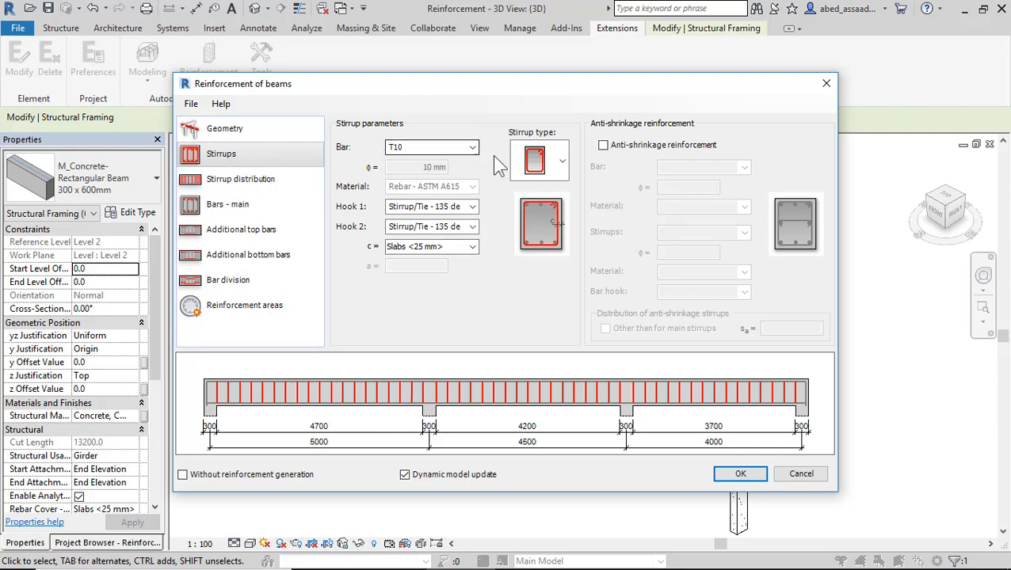
click(472, 248)
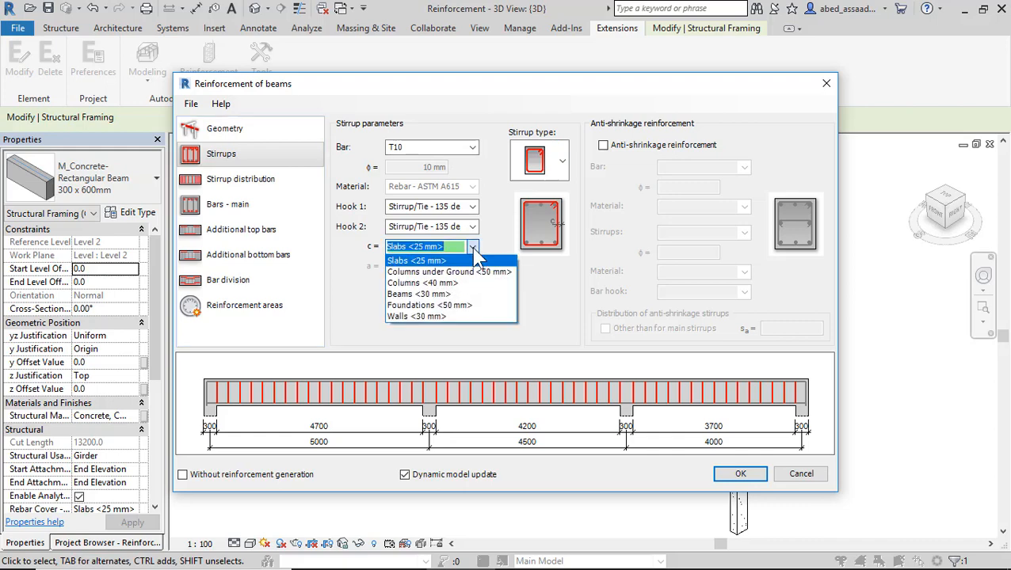
click(448, 294)
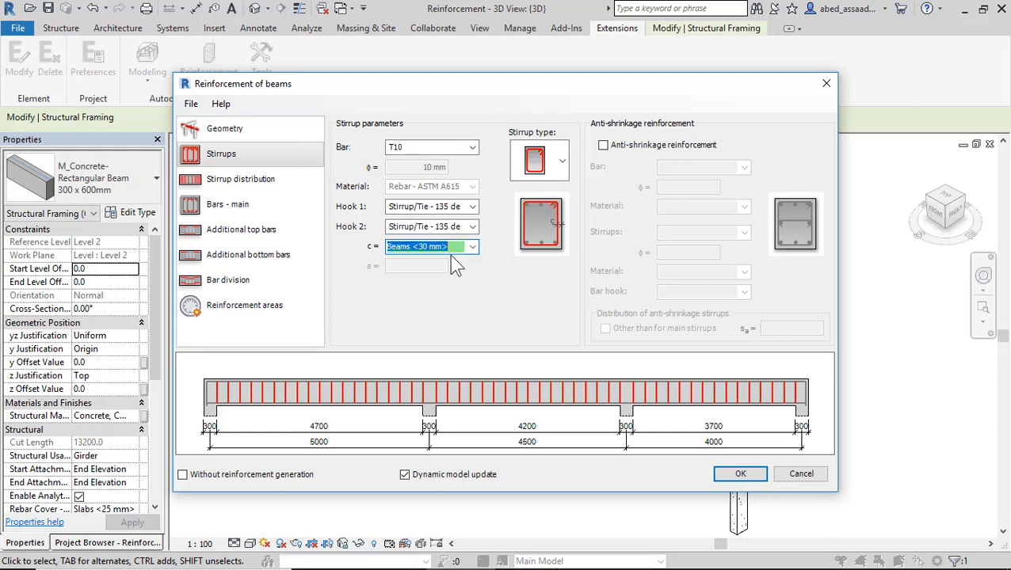
click(603, 145)
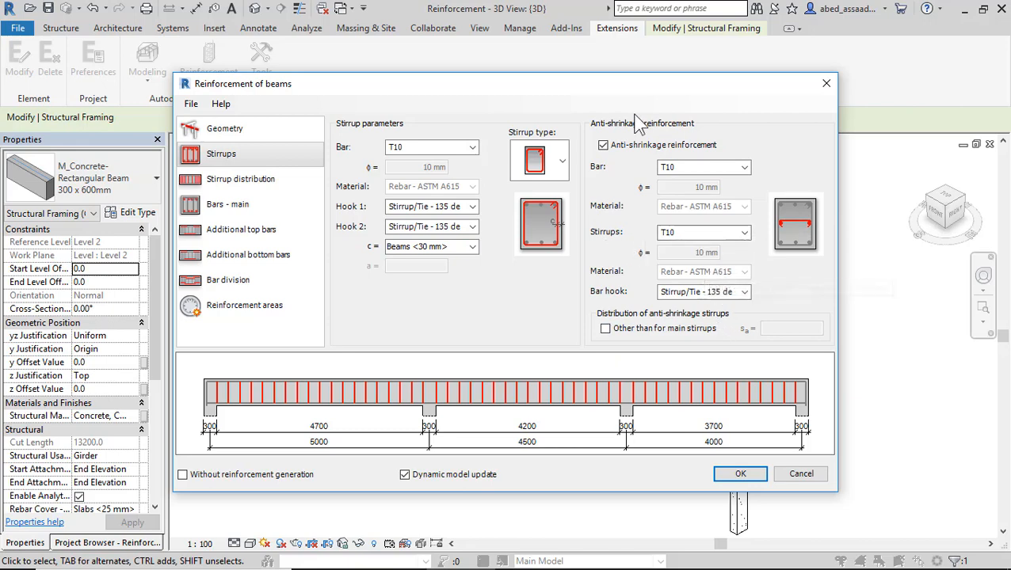
click(603, 146)
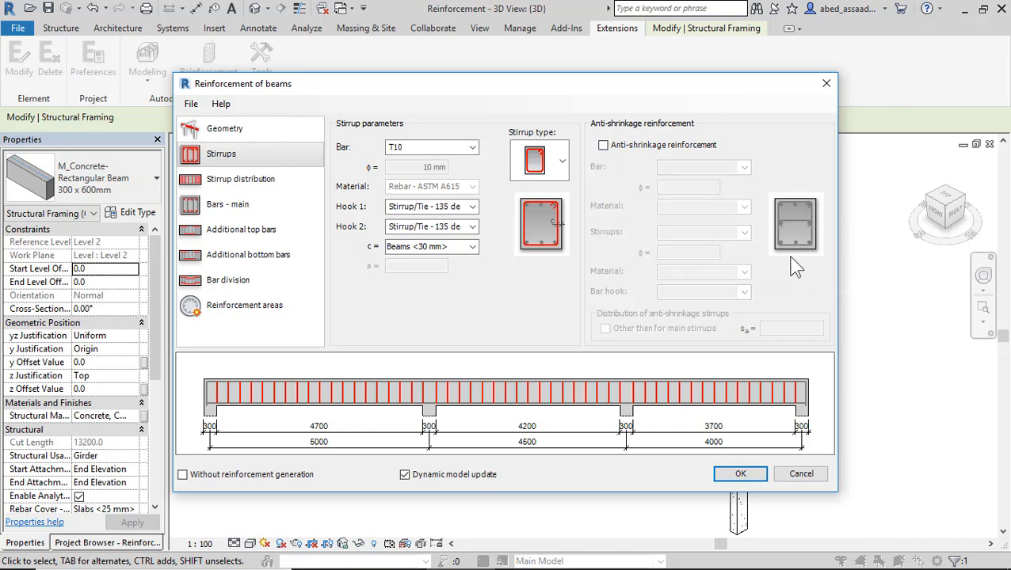
Step: Set the main stirrup spacing s1 to 150 mm in each of spans 1, 2 and 3
click(278, 187)
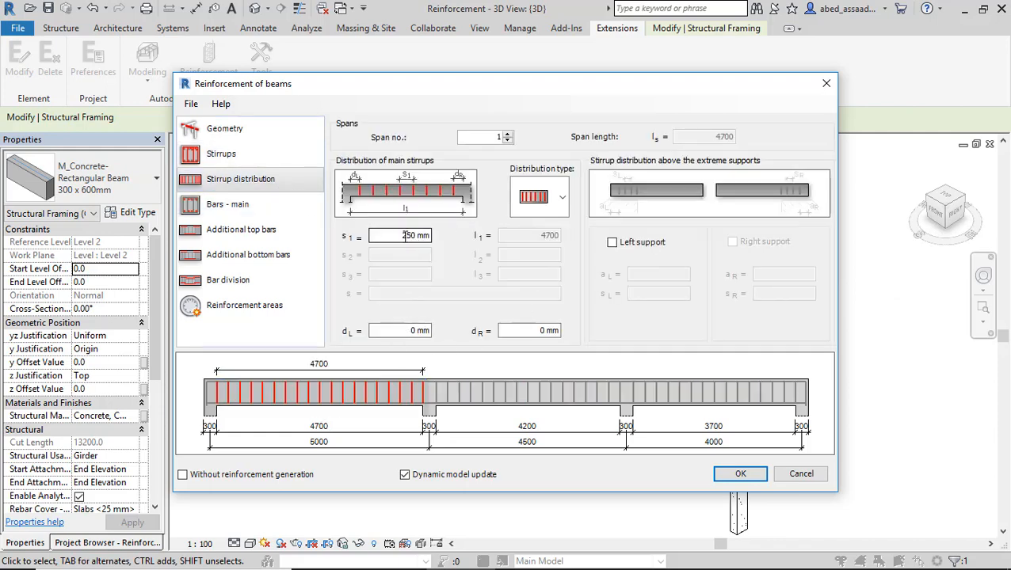
drag(400, 236, 412, 238)
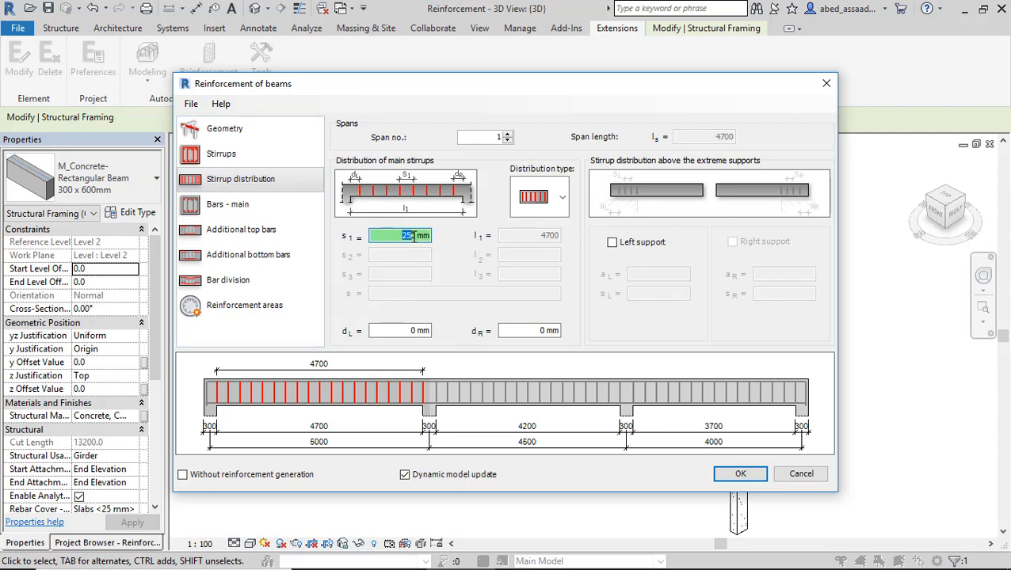
text(150)
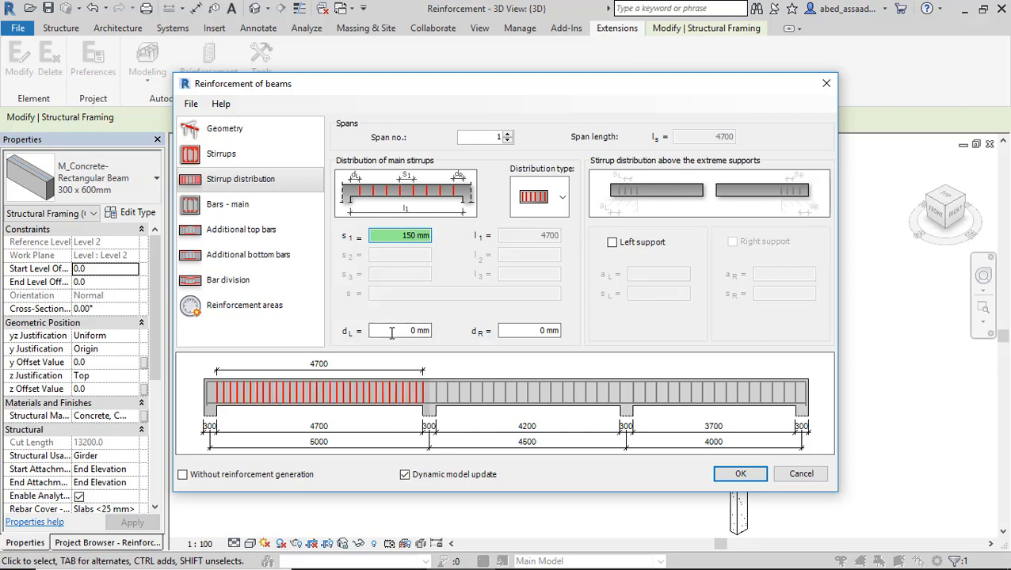
key(Tab)
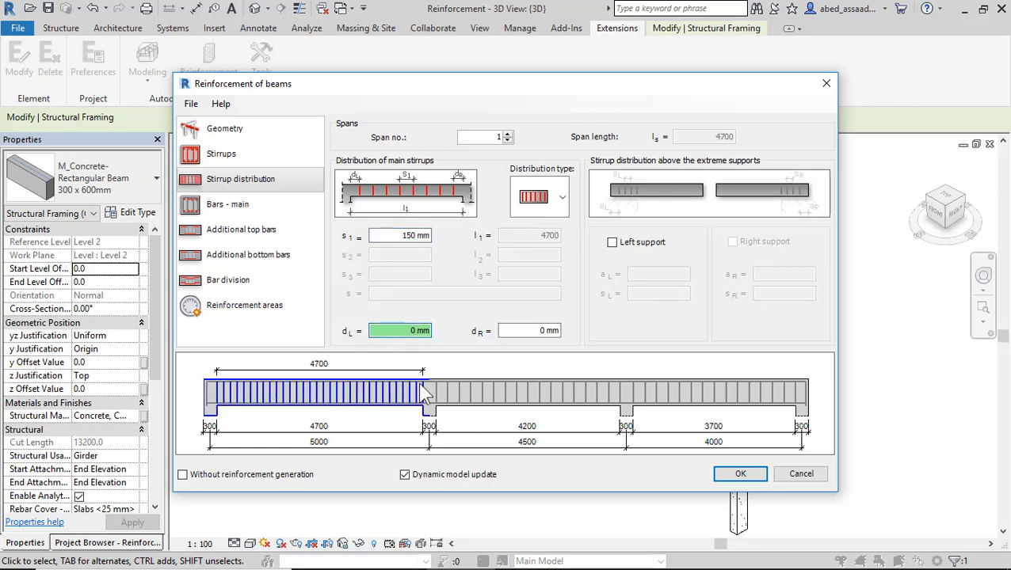
click(497, 400)
click(404, 235)
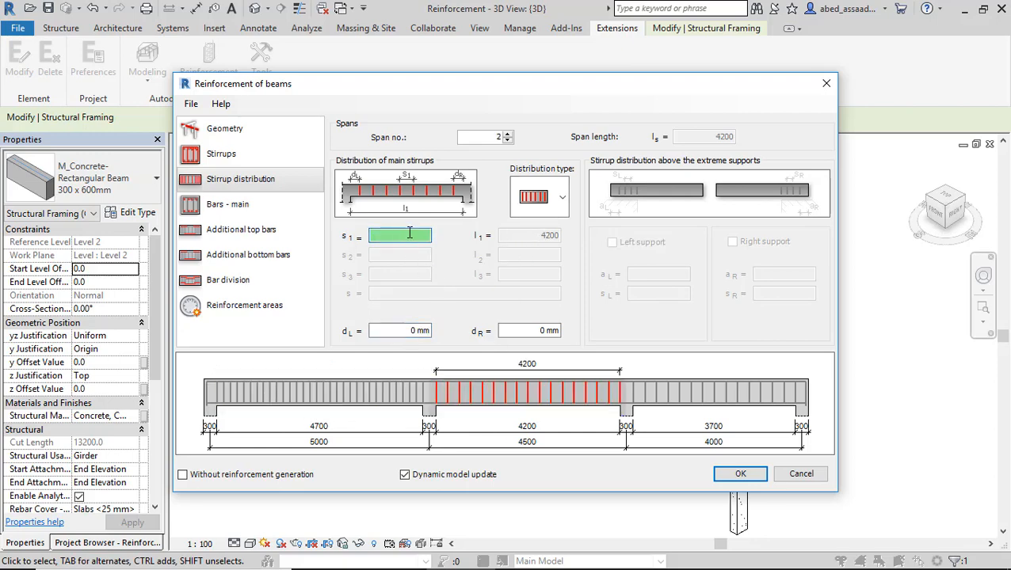
text(150)
click(722, 395)
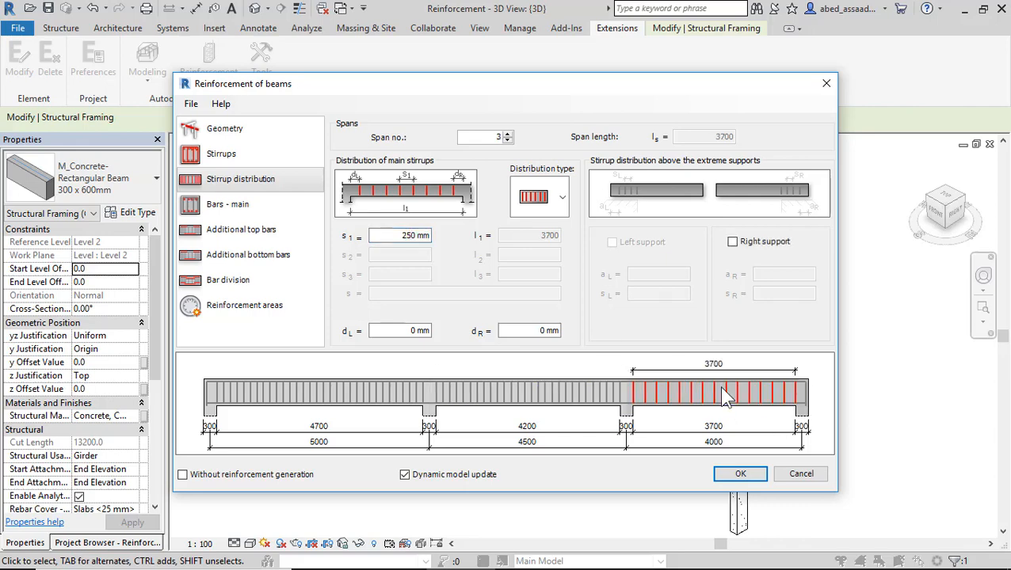
double_click(413, 235)
text(150)
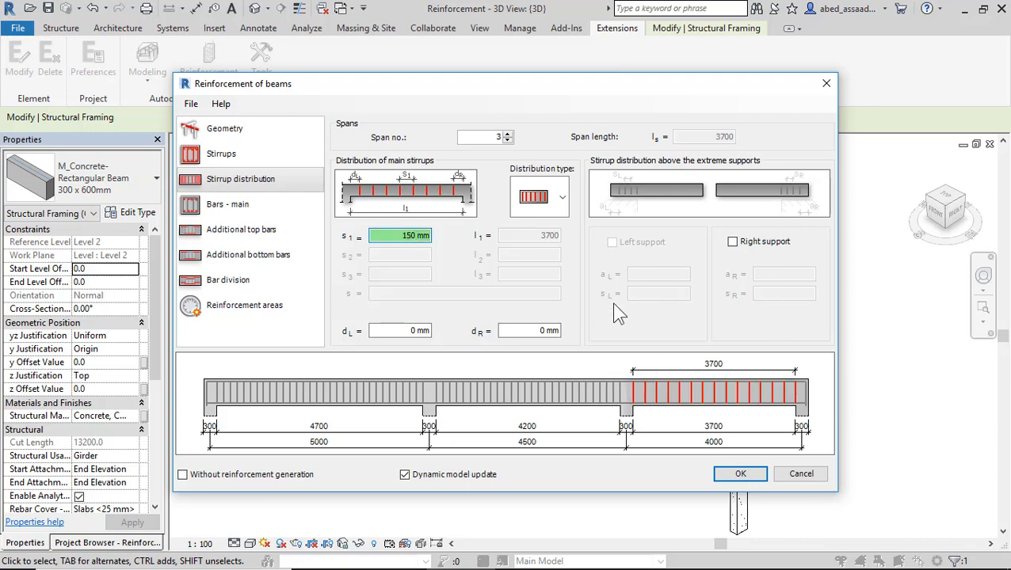
Step: Choose the three-zone stirrup distribution type and set span 1's end-zone spacings s1 and s3 to 100 mm
click(566, 208)
click(536, 282)
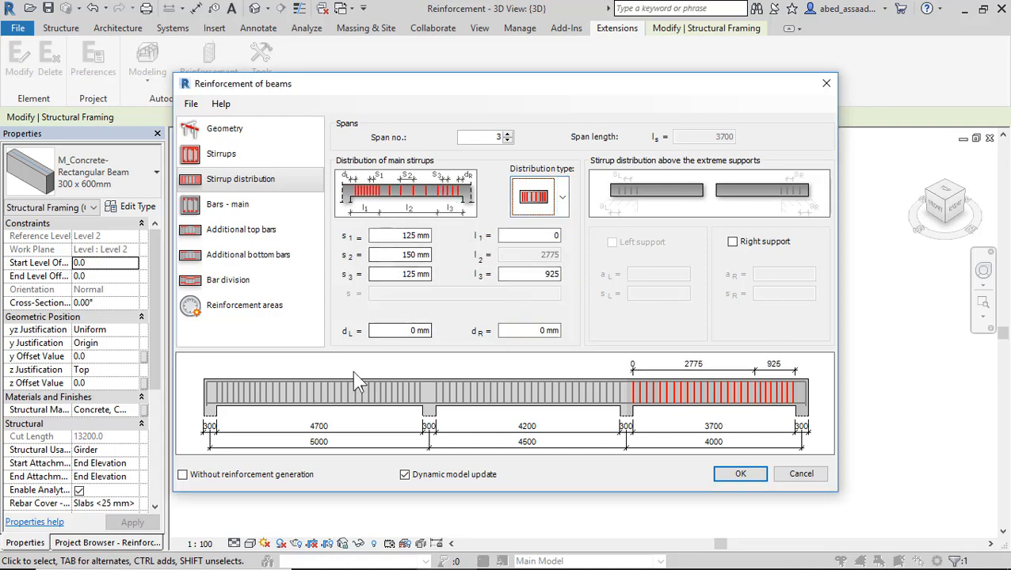
click(343, 392)
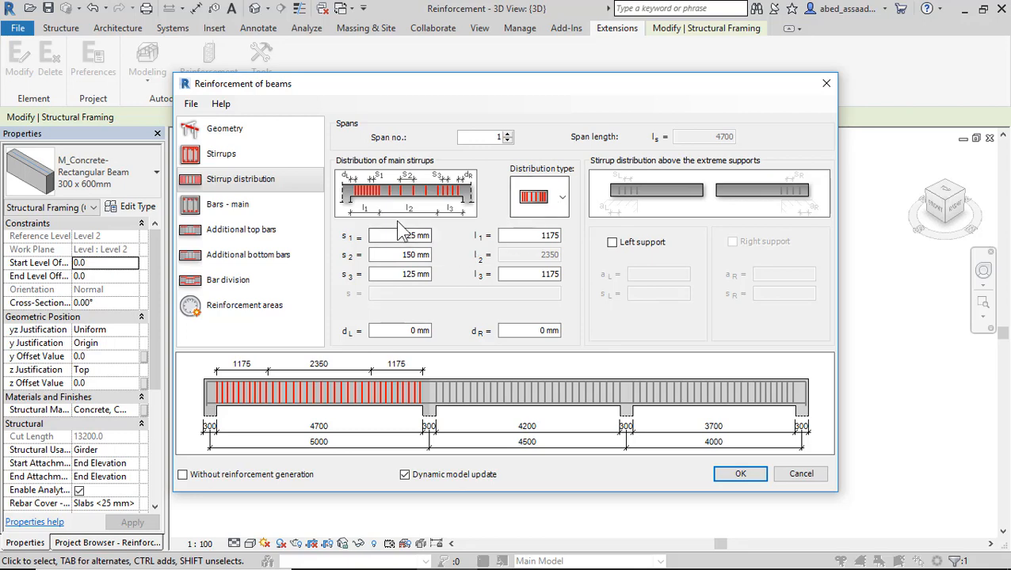
drag(396, 235, 418, 237)
text(100)
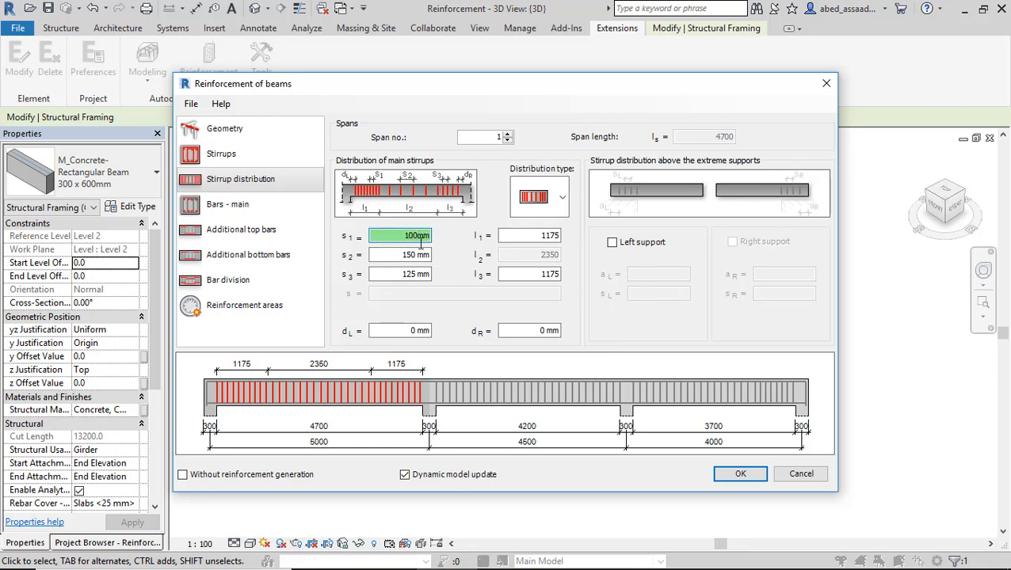
click(408, 255)
drag(401, 275, 421, 274)
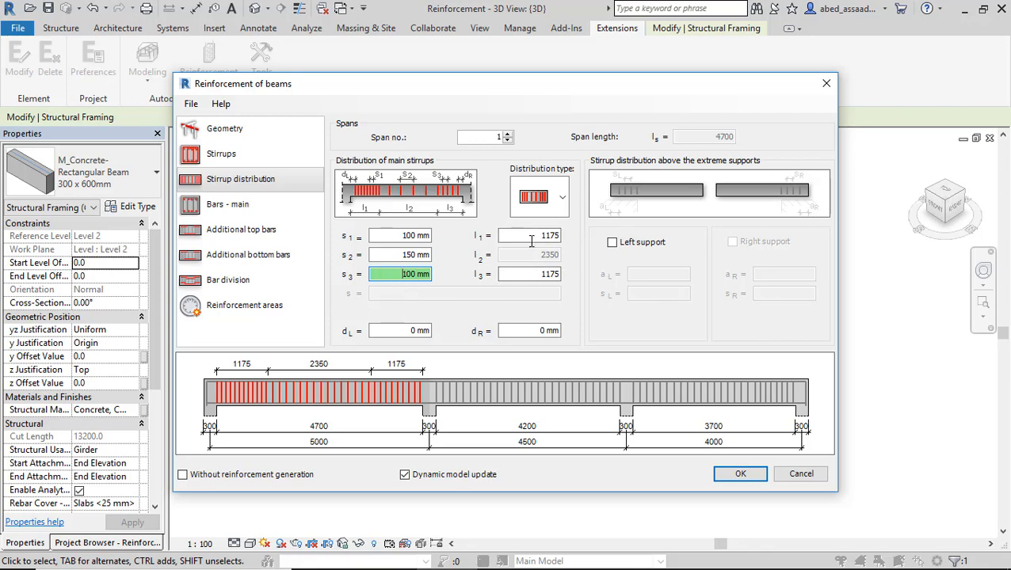
Step: Set the lengths l1 and l3 of span 1's two end stirrup zones to 1200
drag(532, 236, 580, 242)
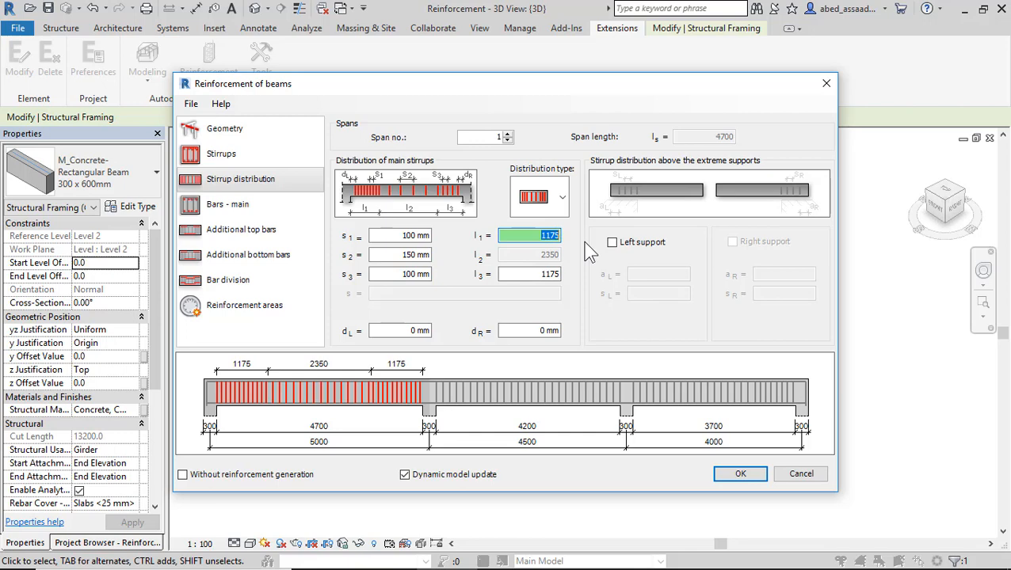
text(1200)
drag(533, 277, 568, 275)
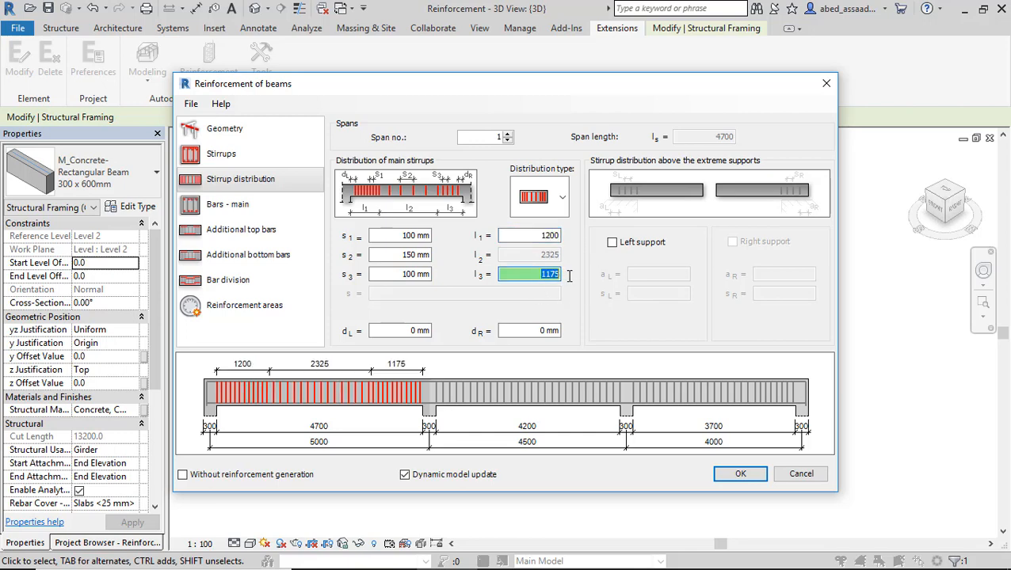
text(1200)
click(548, 236)
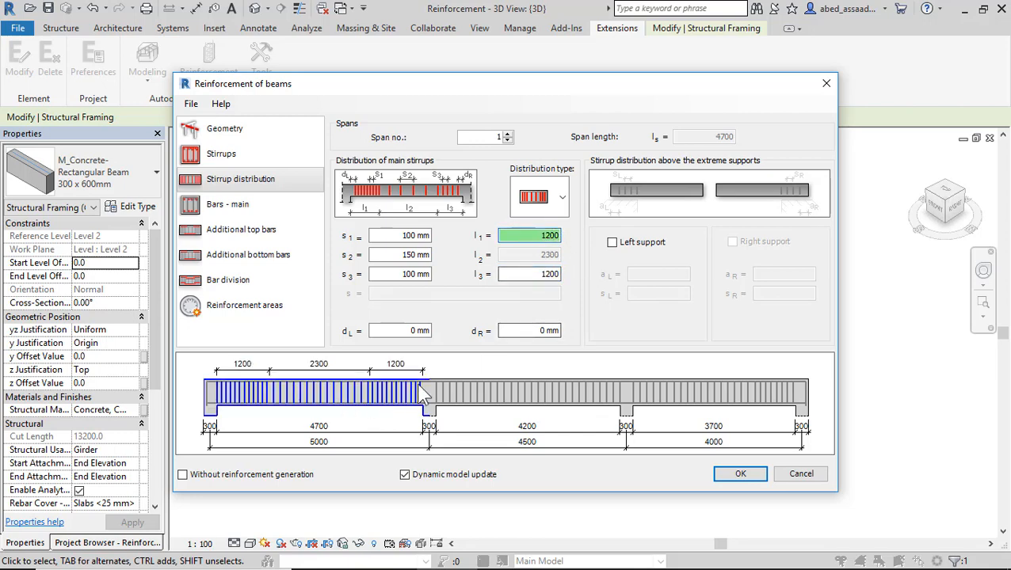
click(496, 394)
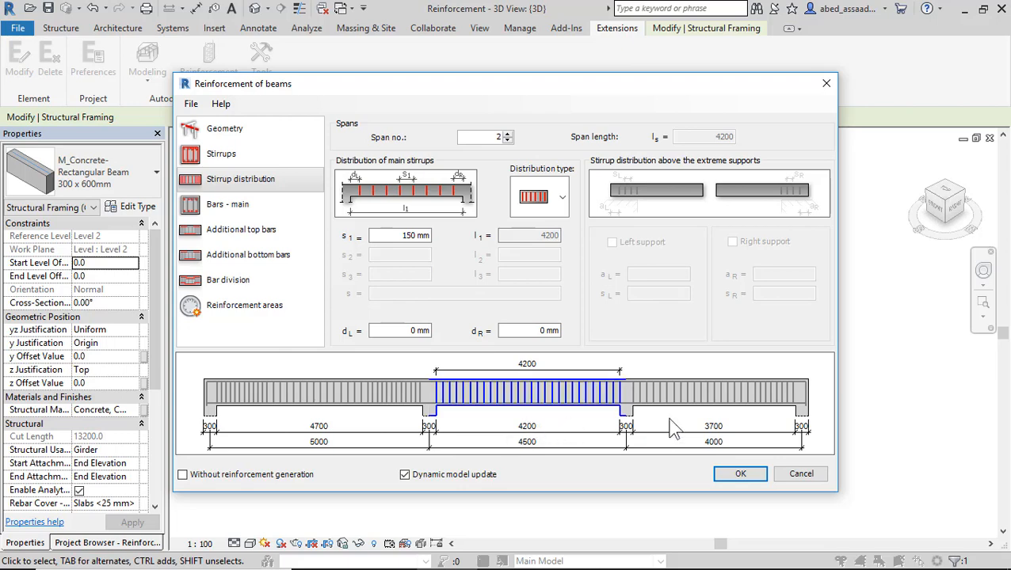
Step: Define the main reinforcement as three T16 lower bars and three T14 upper bars
click(229, 210)
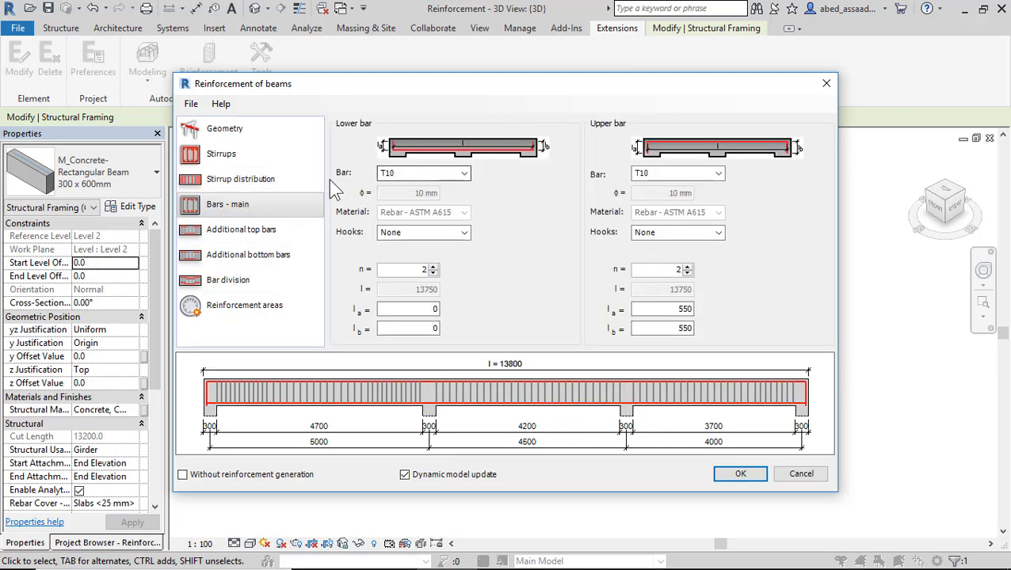
click(463, 173)
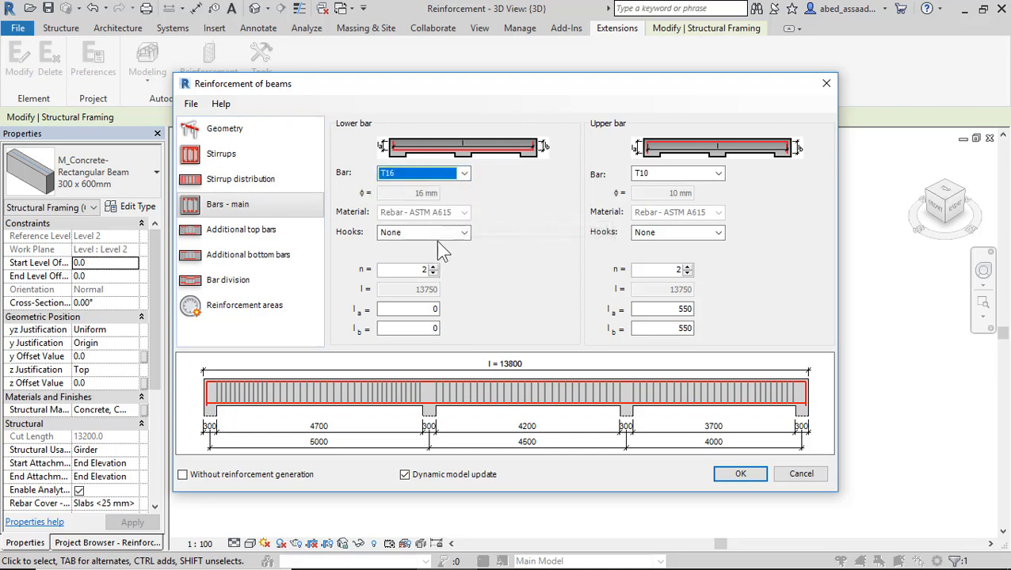
click(433, 267)
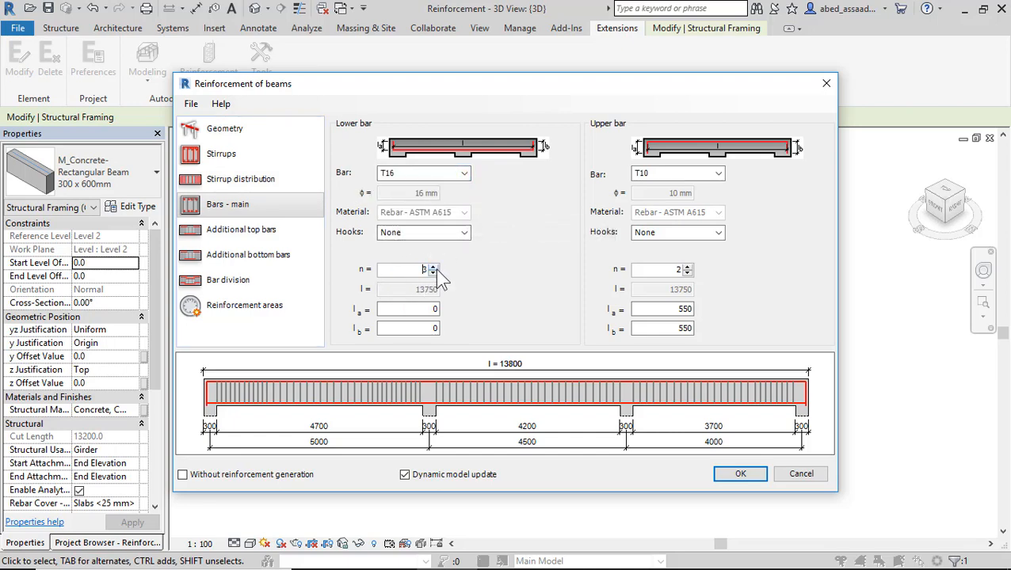
click(718, 174)
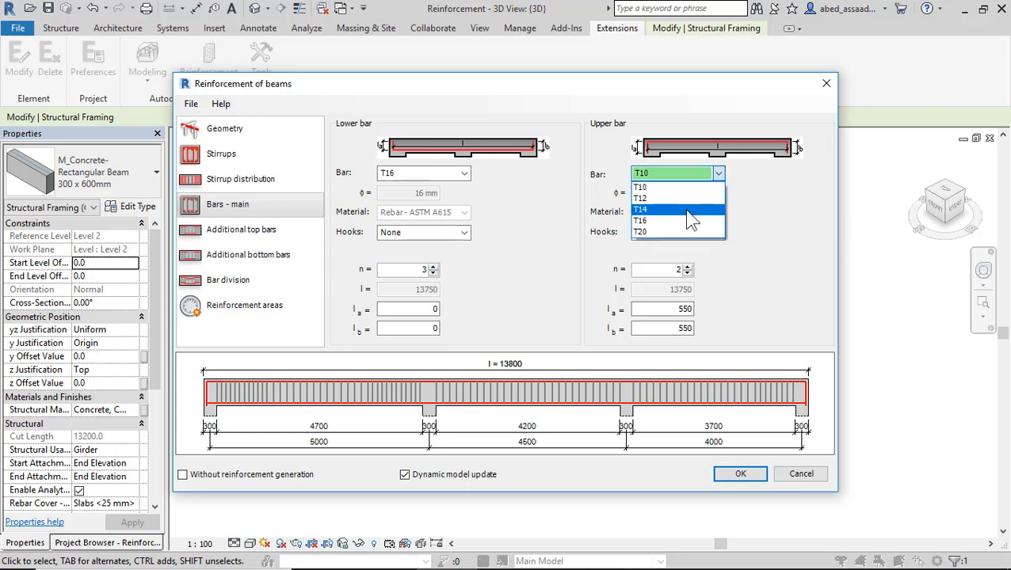
click(677, 209)
click(688, 267)
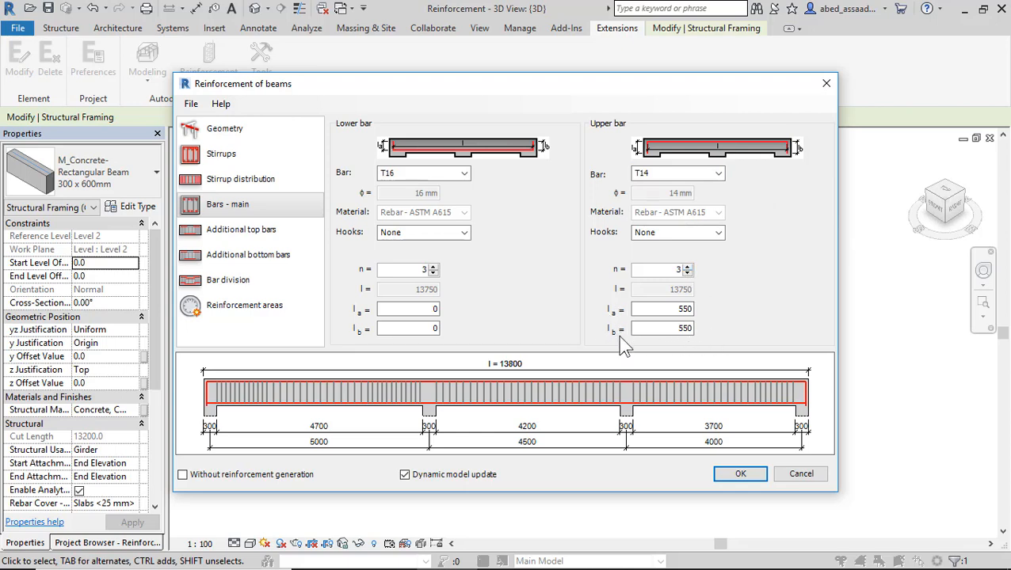
double_click(394, 312)
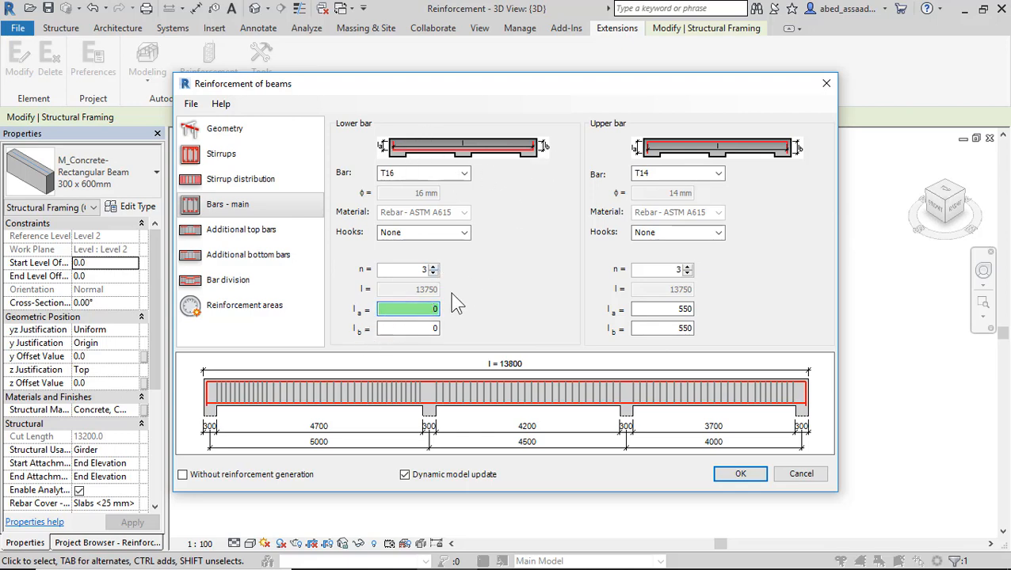
Step: Add two T14 additional top bars above the extreme left support of span 1
click(275, 234)
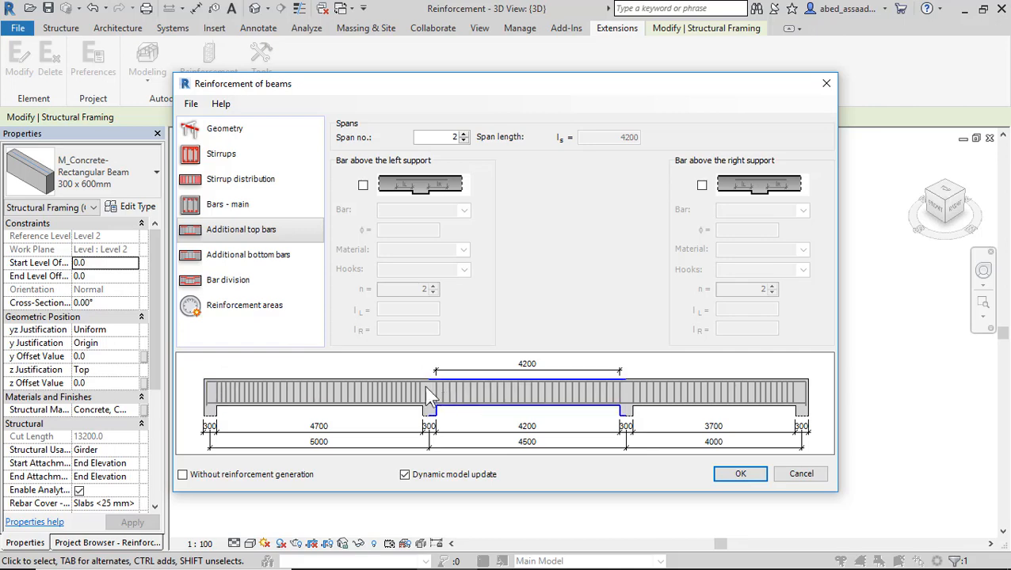
click(346, 396)
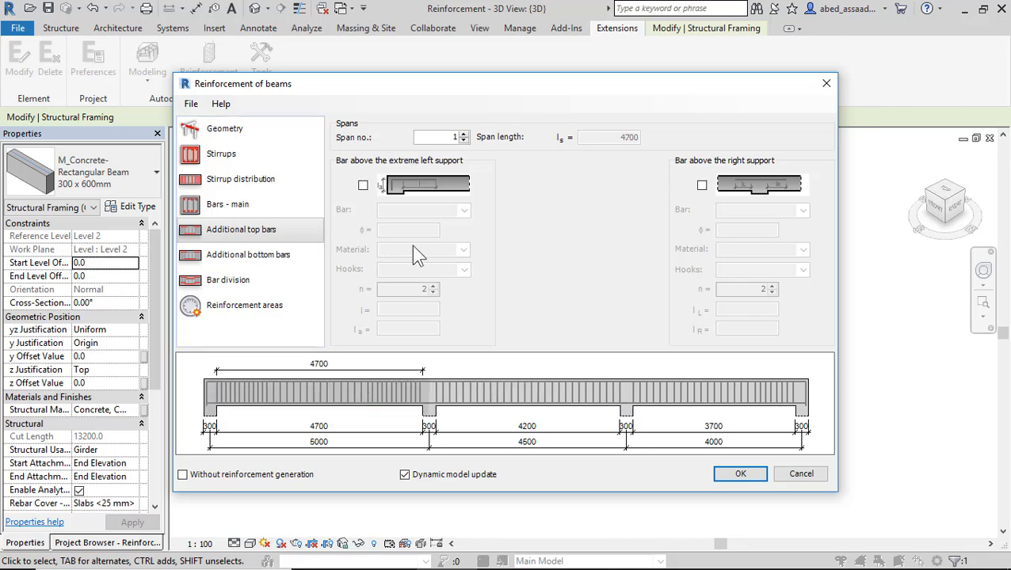
click(363, 186)
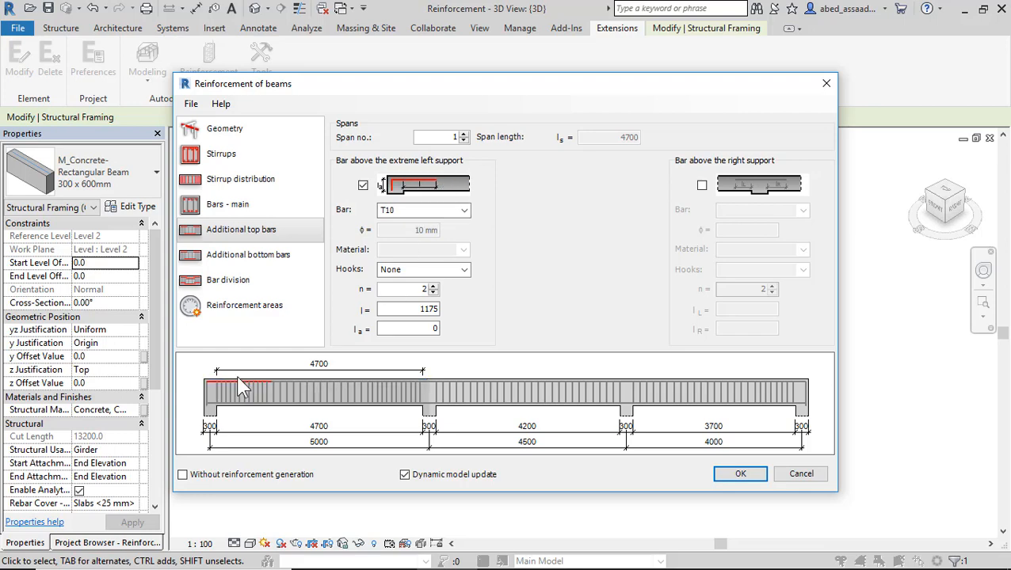
click(465, 210)
click(408, 247)
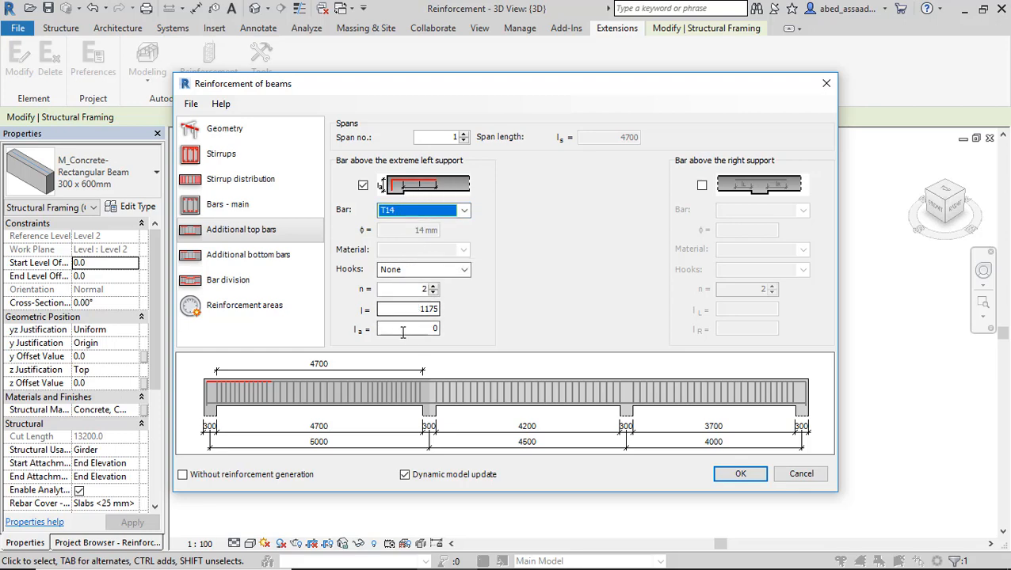
click(434, 329)
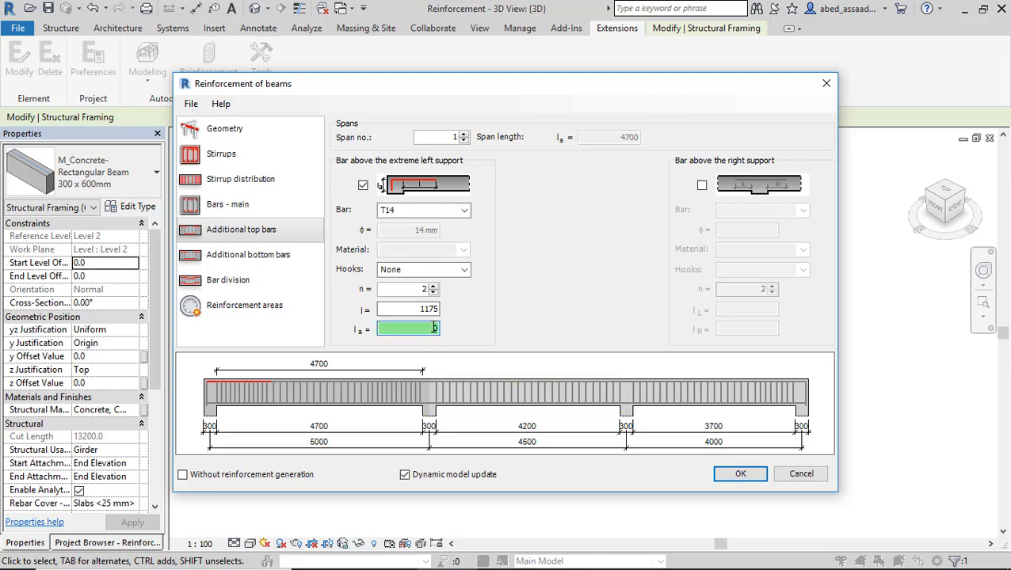
Step: Add two T14 additional top bars above the right support of span 1
click(703, 187)
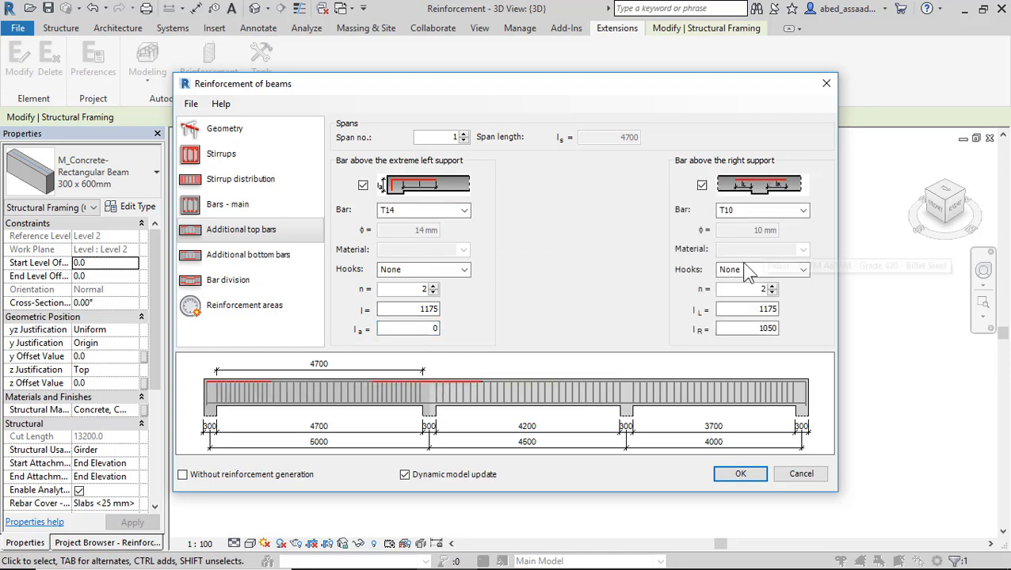
click(765, 210)
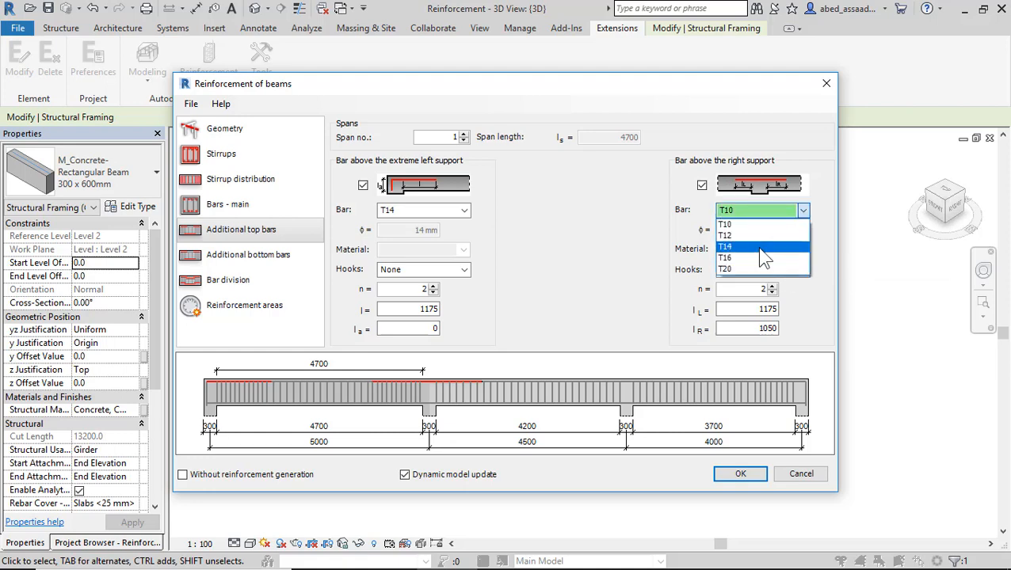
click(761, 245)
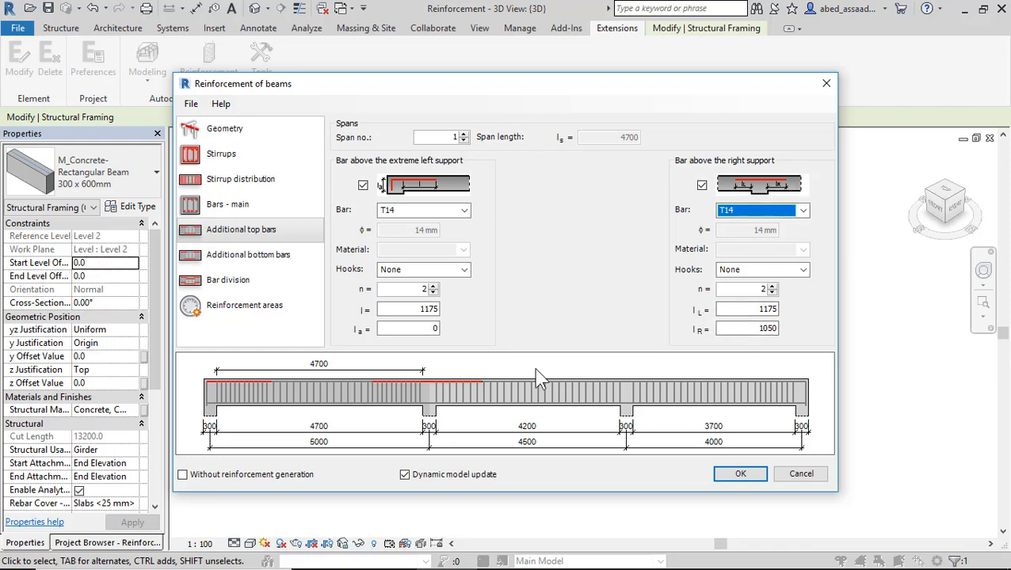
Step: Add two T14 additional top bars above span 2's right support and two above span 3's extreme right support
click(573, 384)
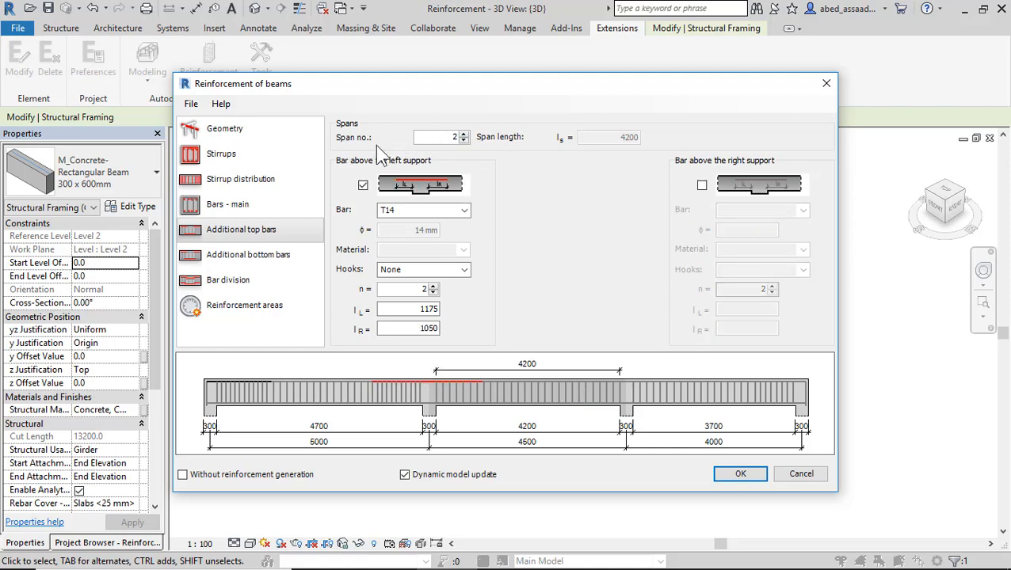
click(463, 134)
click(462, 141)
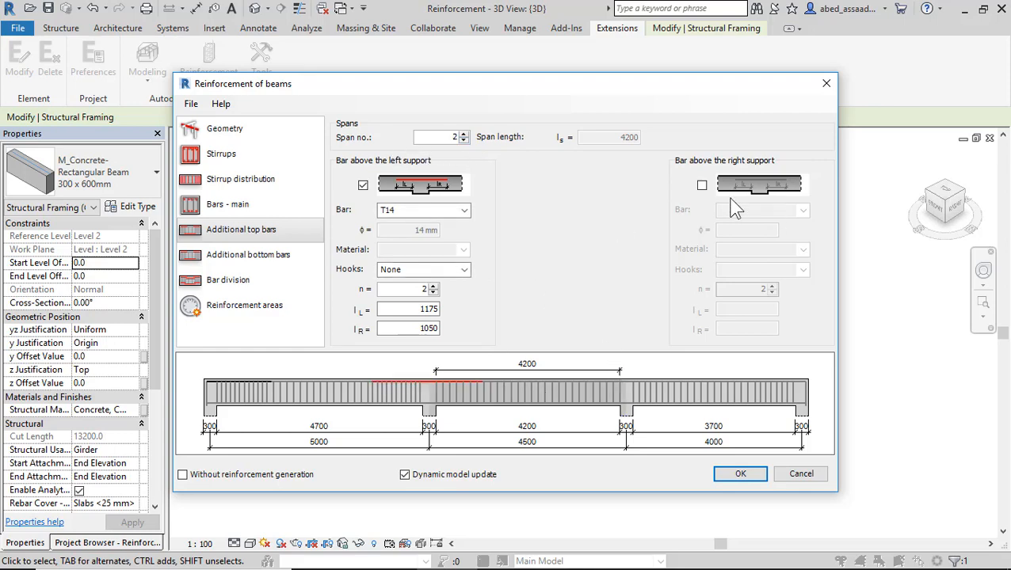
click(702, 187)
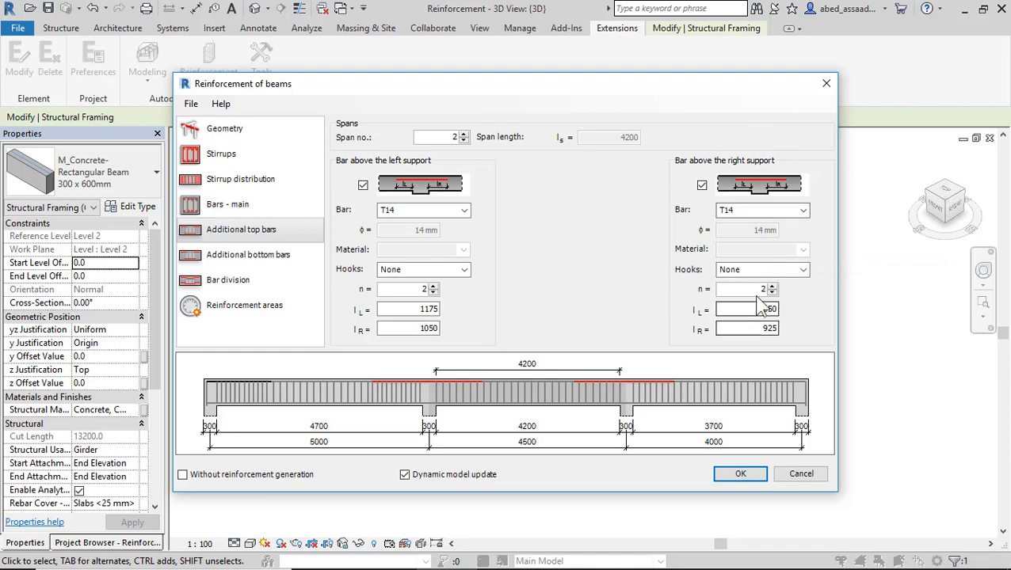
click(465, 134)
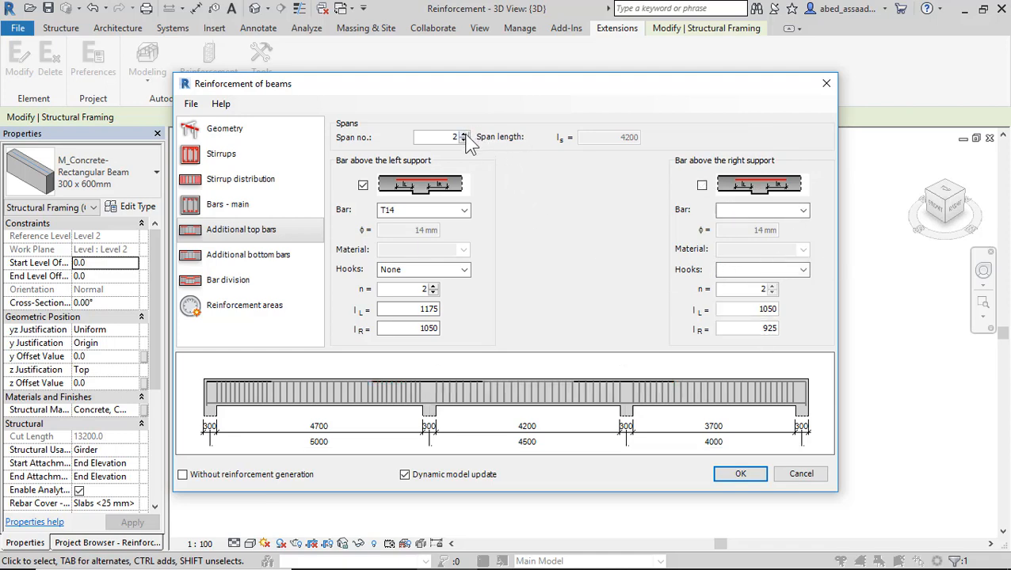
click(702, 186)
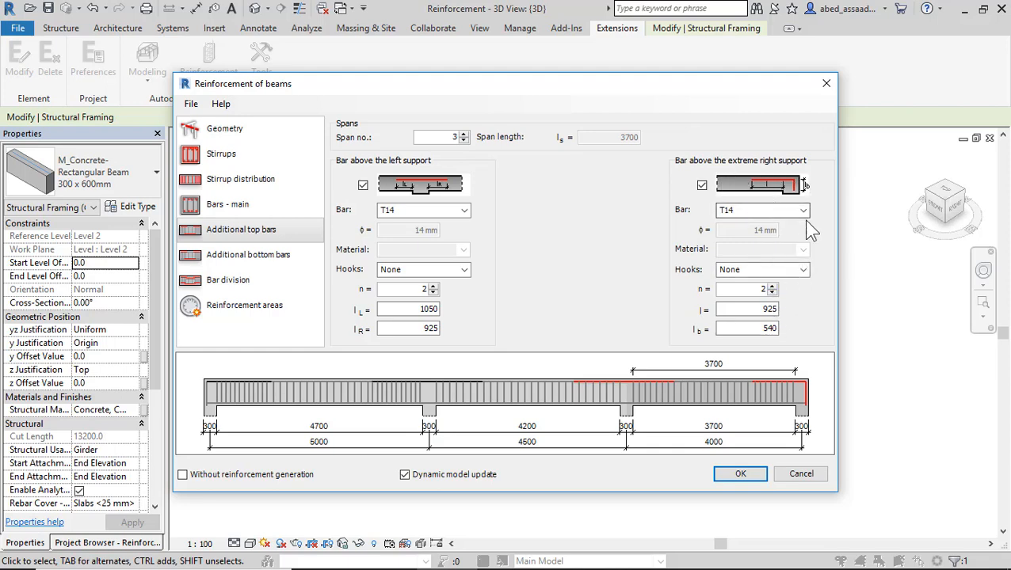
Step: Add pairs of T10 additional bottom bars in span 1 at the extreme left support, in the span and at the right support
click(261, 256)
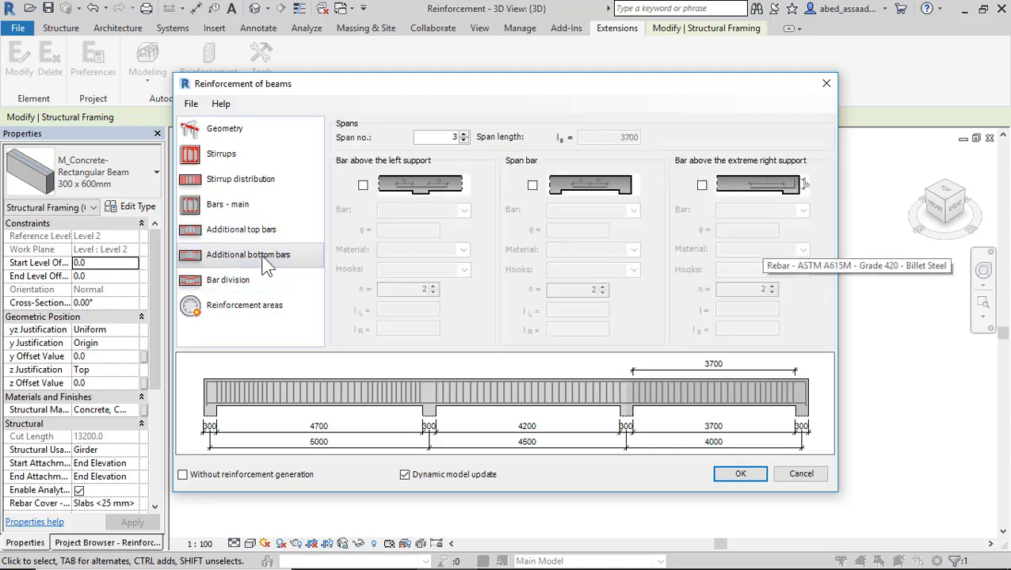
click(313, 390)
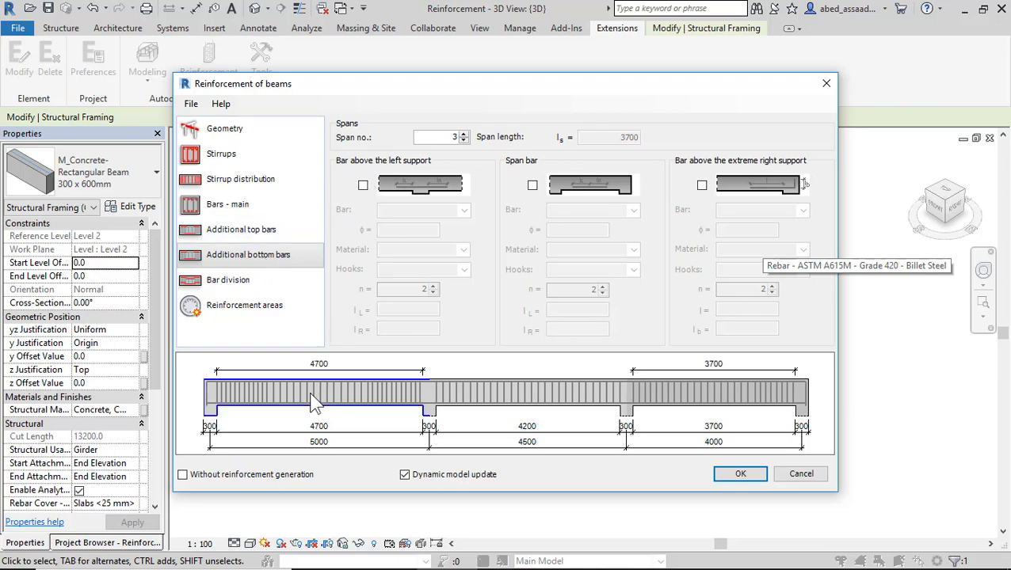
click(364, 185)
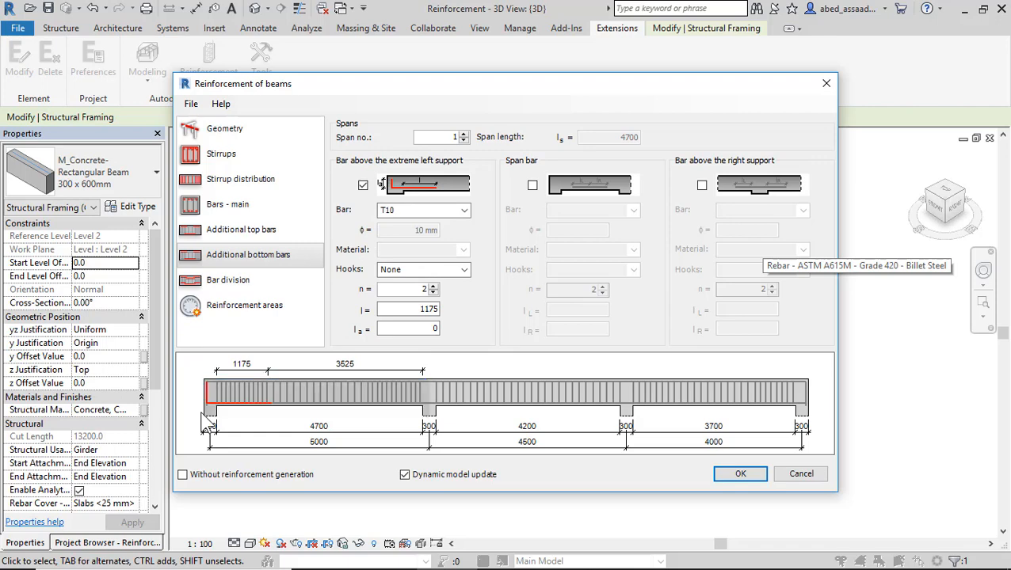
click(531, 186)
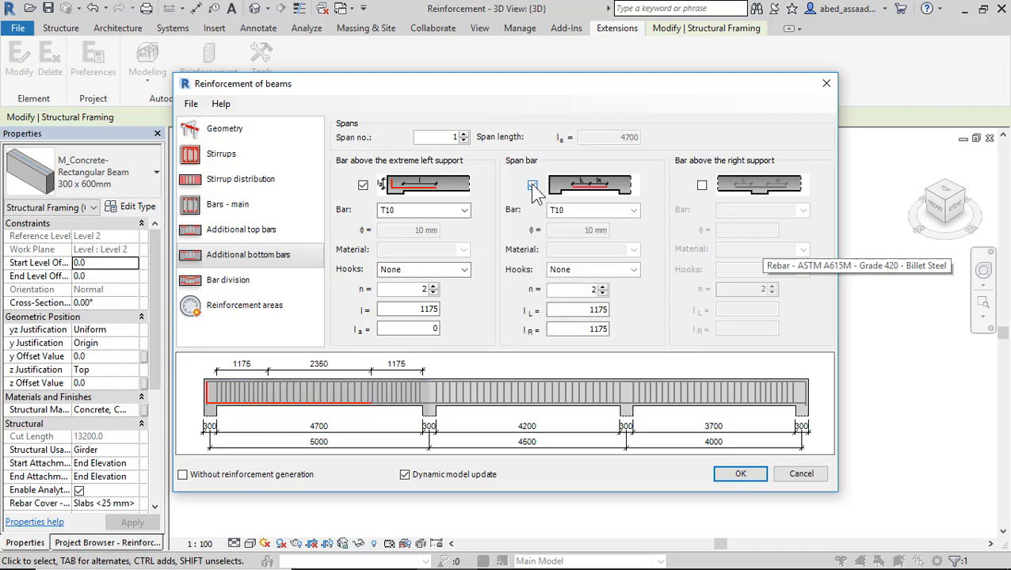
click(702, 186)
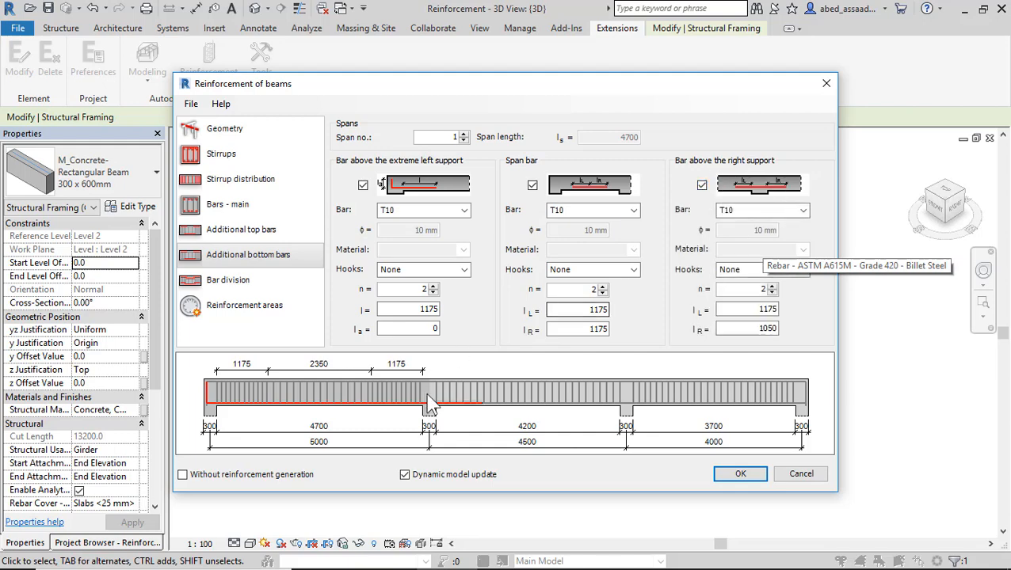
click(463, 135)
click(463, 134)
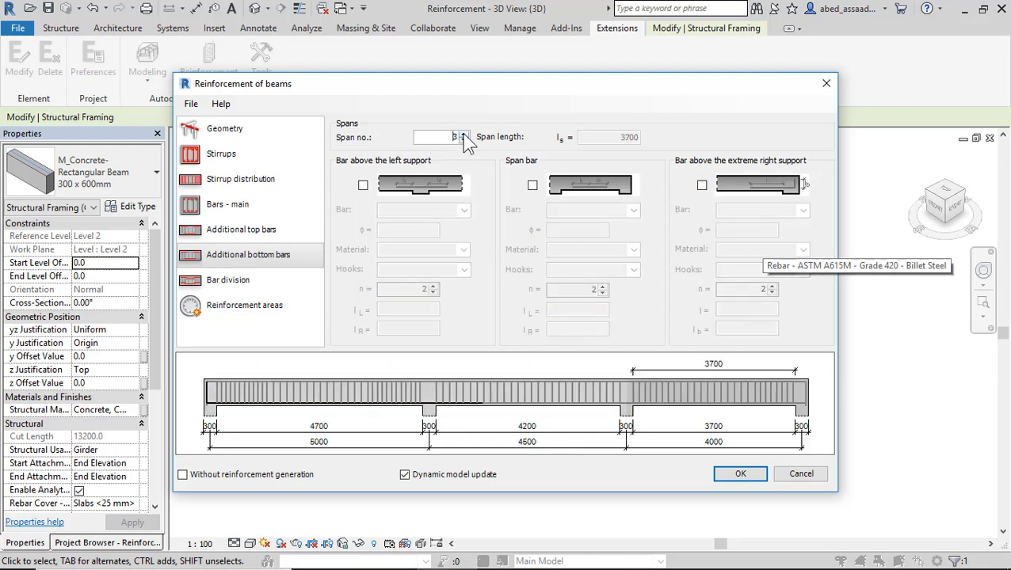
Step: Leave the main top and bottom bars undivided and generate the defined reinforcement in the beam
click(242, 289)
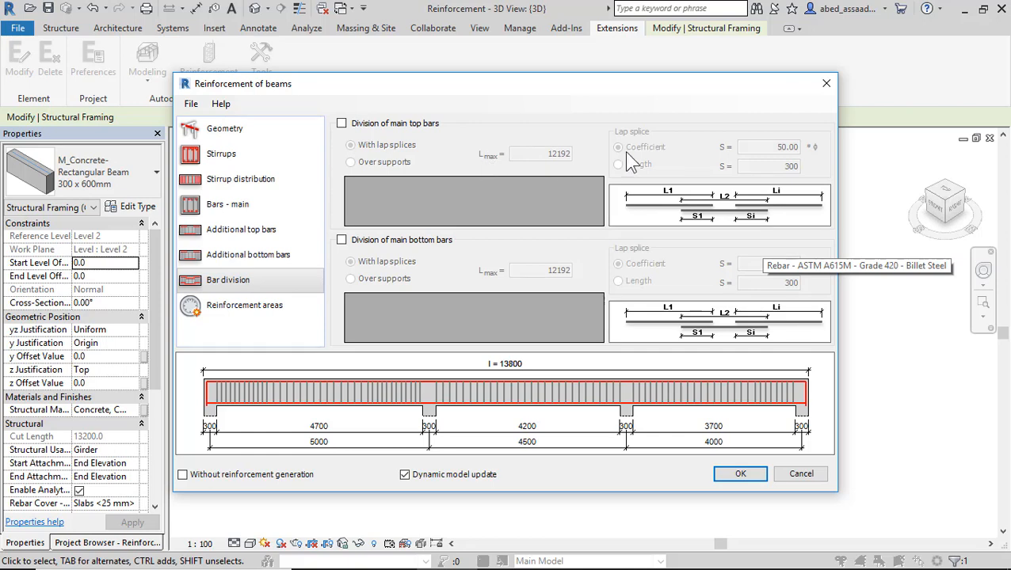
click(756, 481)
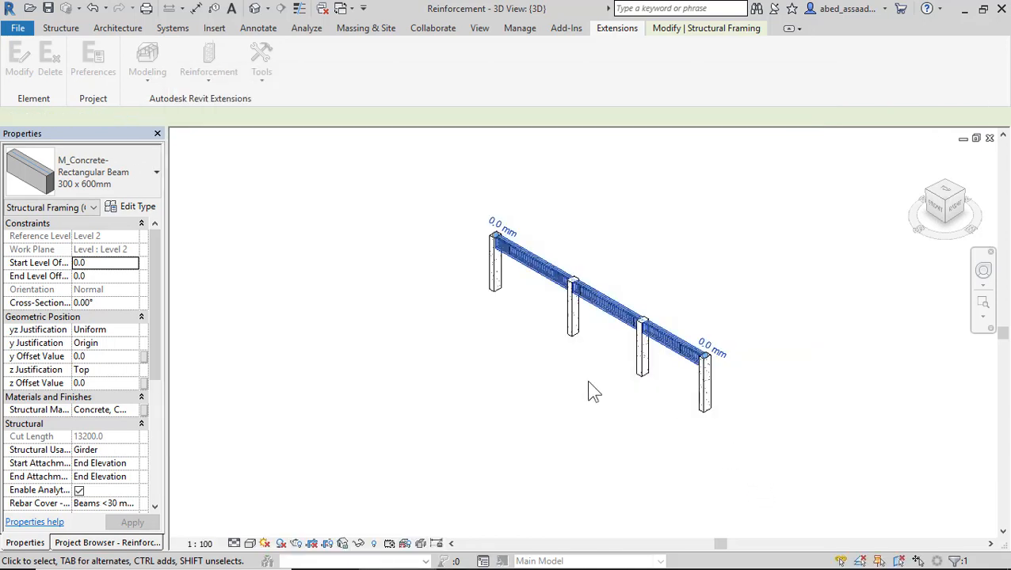
scroll(514, 281, up, 6)
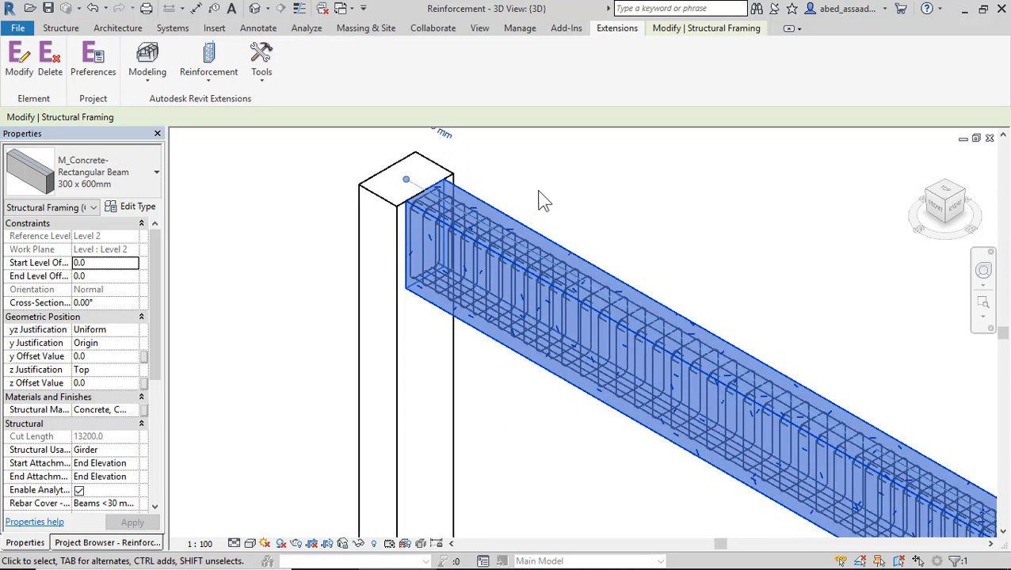
click(543, 201)
Step: Set the 3D view's visual style to Wireframe
scroll(374, 219, down, 8)
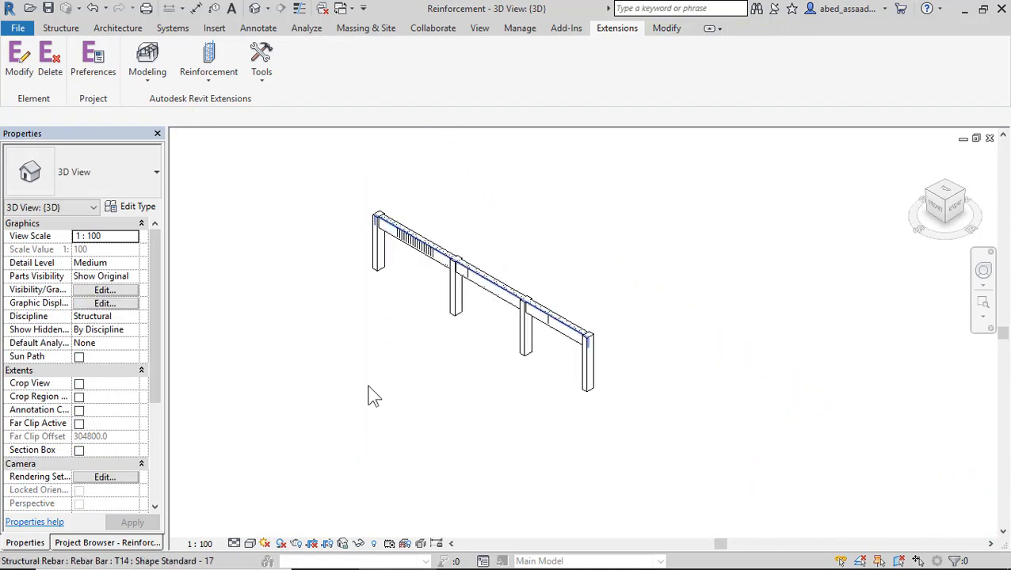
click(250, 545)
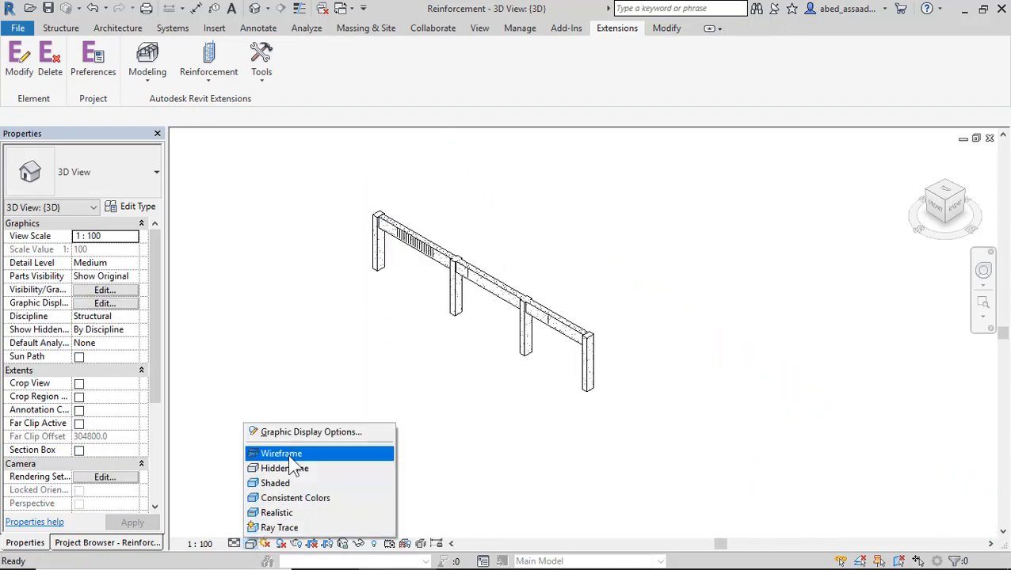
click(287, 453)
click(600, 347)
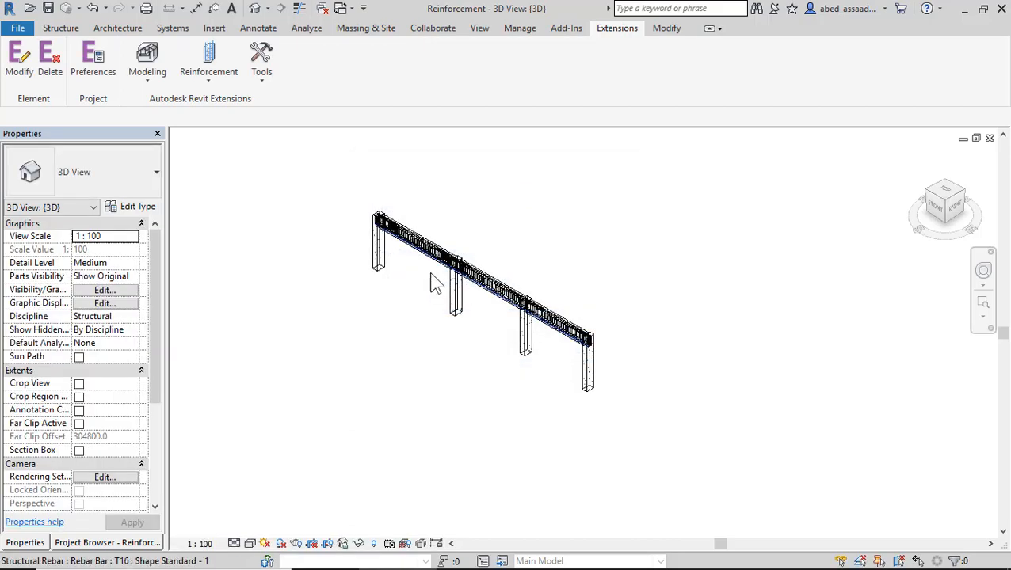
Step: Examine the stirrup zones of the first span and around the first interior column
scroll(394, 226, up, 2)
scroll(396, 227, up, 5)
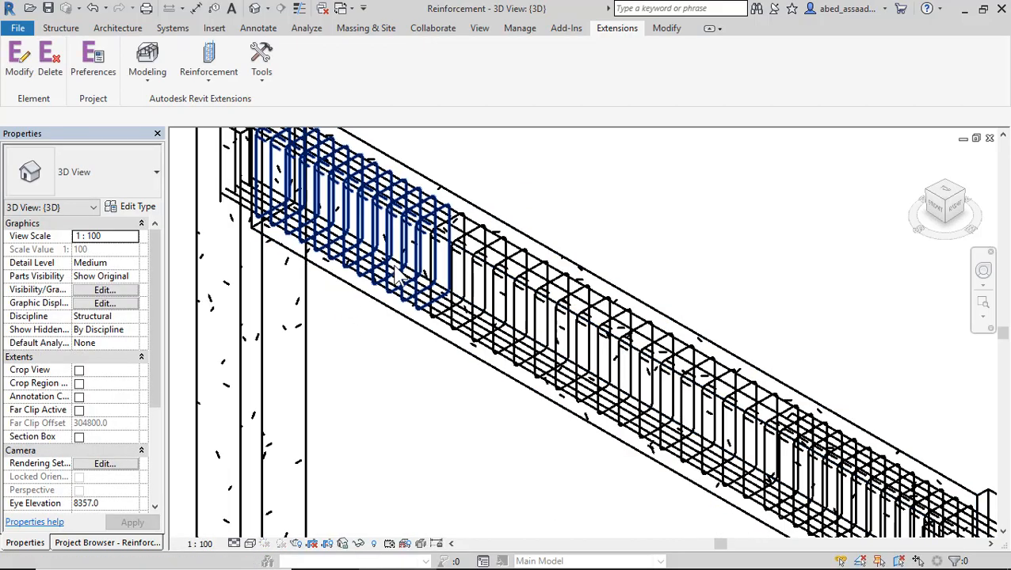
scroll(510, 194, up, 3)
scroll(502, 260, down, 5)
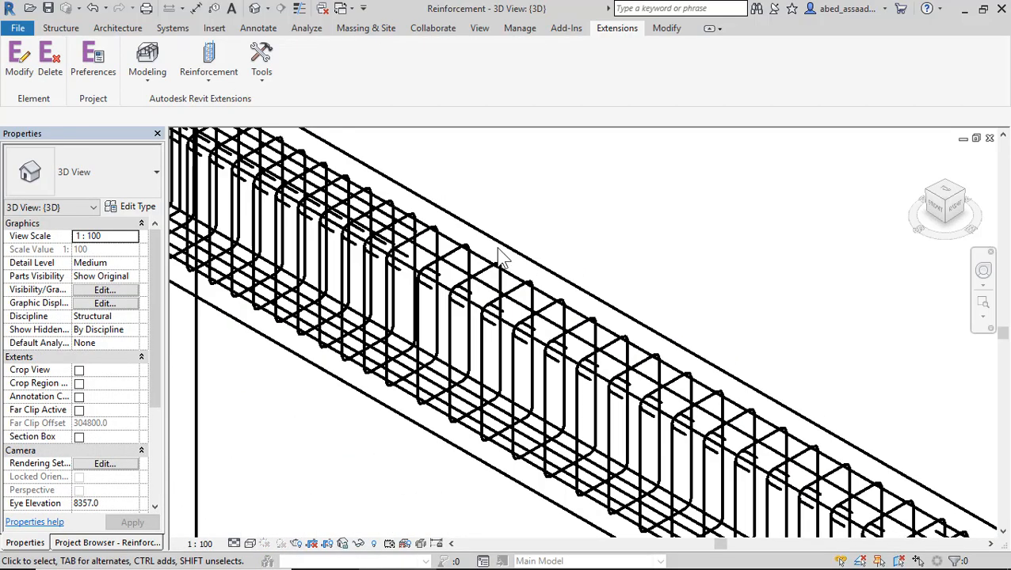
scroll(393, 252, down, 4)
scroll(447, 301, up, 6)
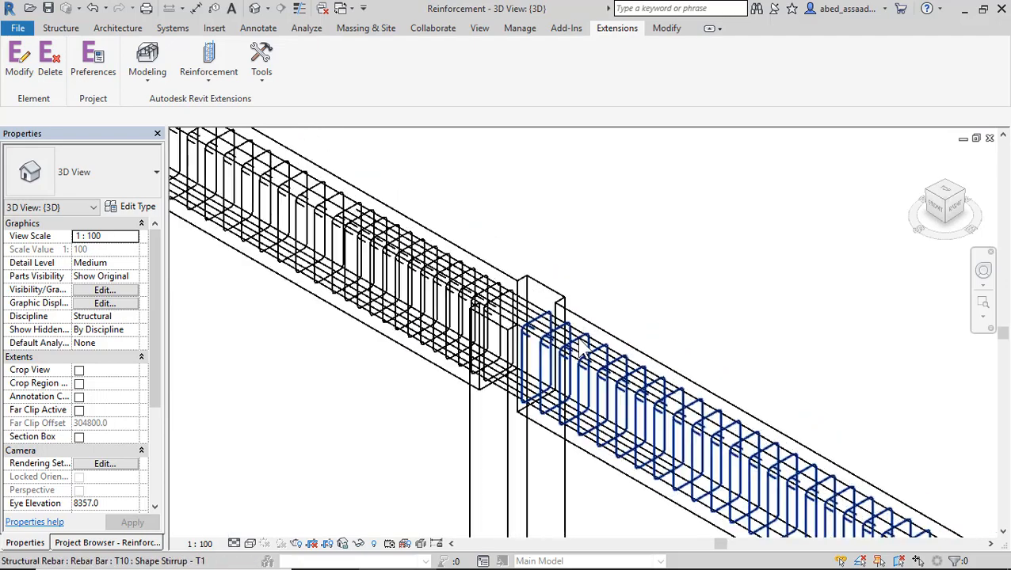
scroll(467, 291, up, 2)
Step: Inspect the T14 main top bar and the additional top bar over the first interior column, and check the rest of the beam
click(472, 288)
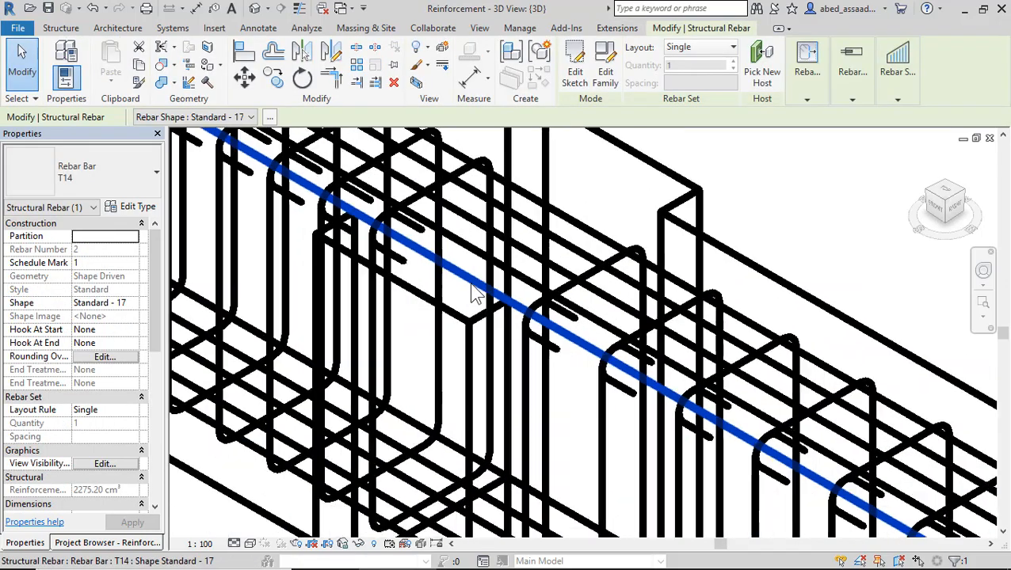
scroll(471, 285, down, 4)
scroll(472, 288, up, 4)
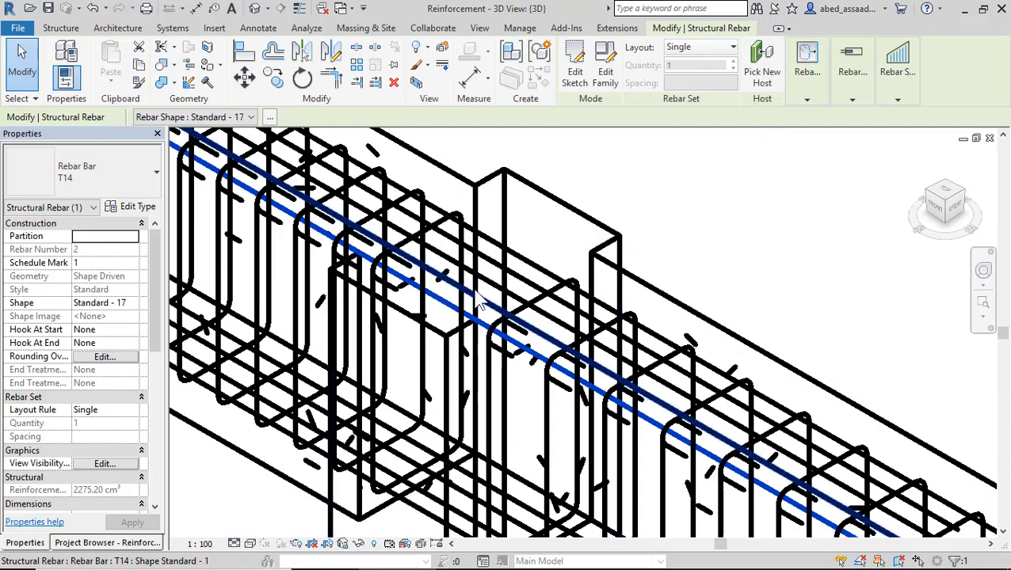
click(477, 307)
scroll(507, 301, down, 5)
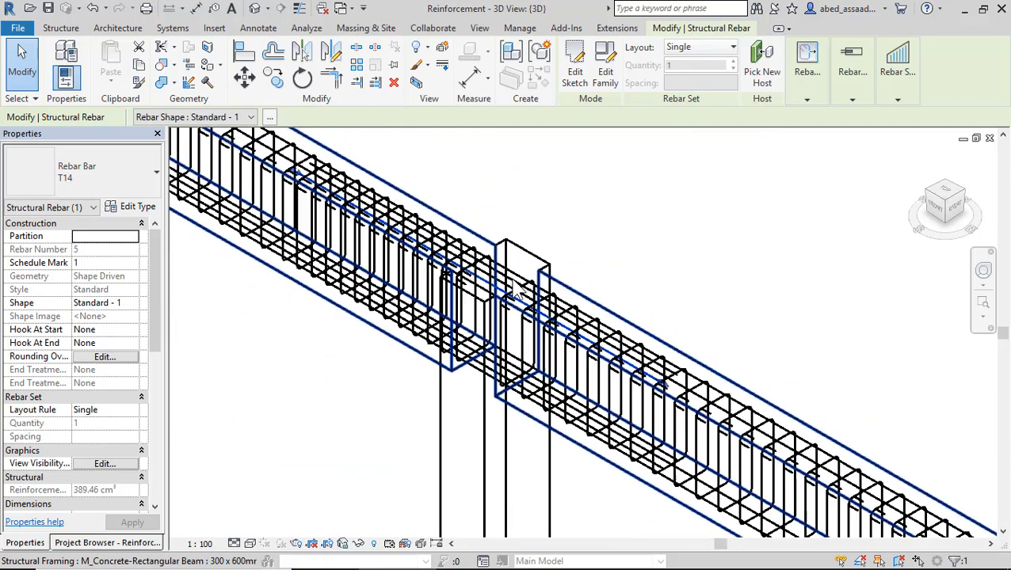
click(620, 258)
scroll(497, 260, up, 3)
scroll(475, 246, down, 5)
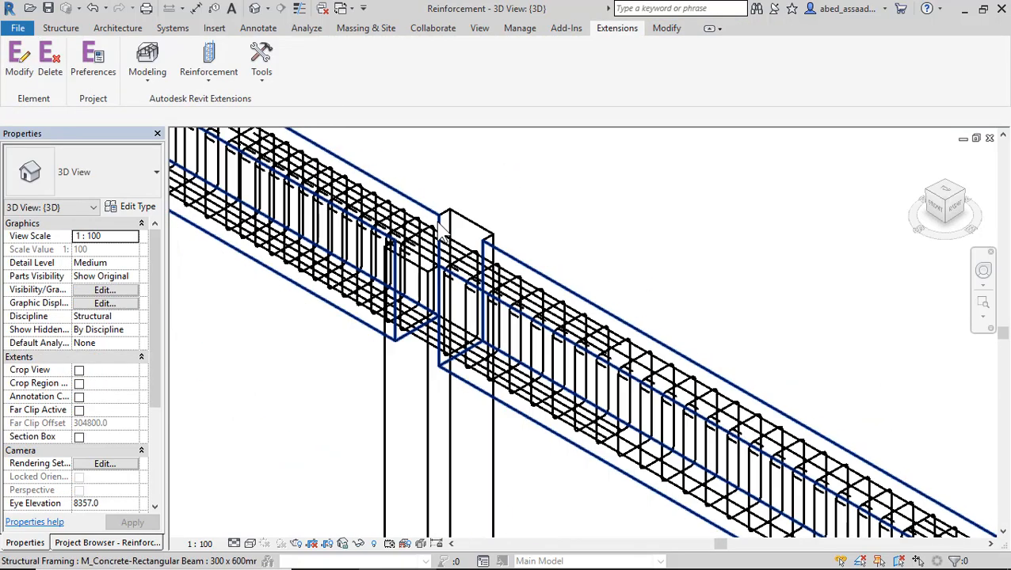
scroll(645, 309, down, 2)
scroll(591, 334, up, 6)
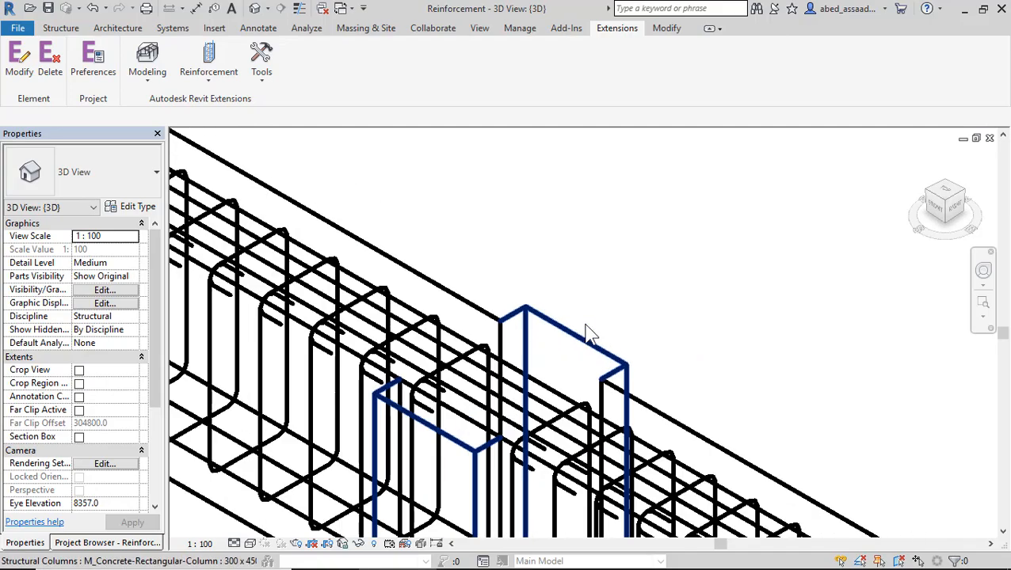
scroll(739, 255, down, 6)
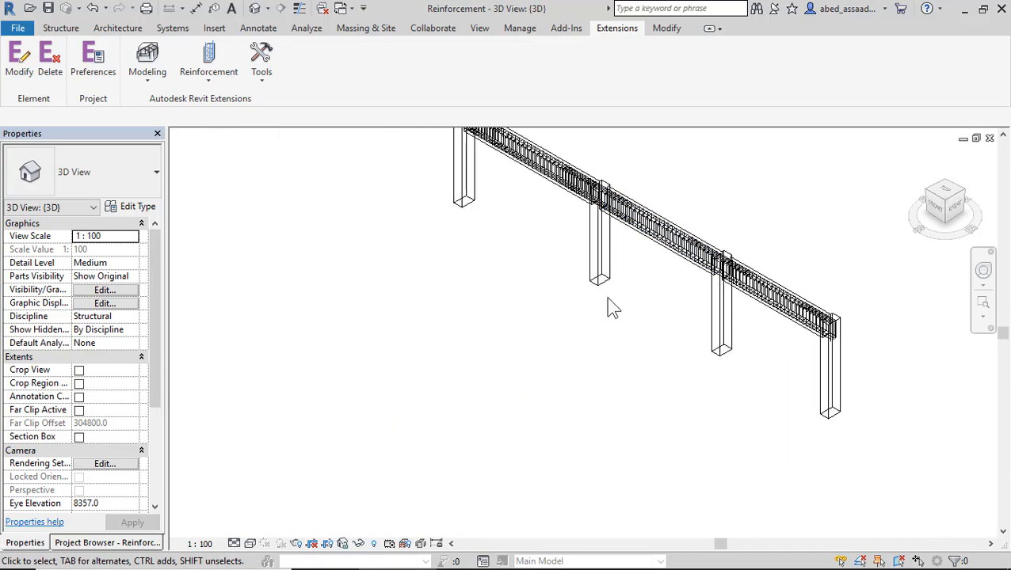
Step: Open the South elevation and set its visual style to Wireframe
click(107, 543)
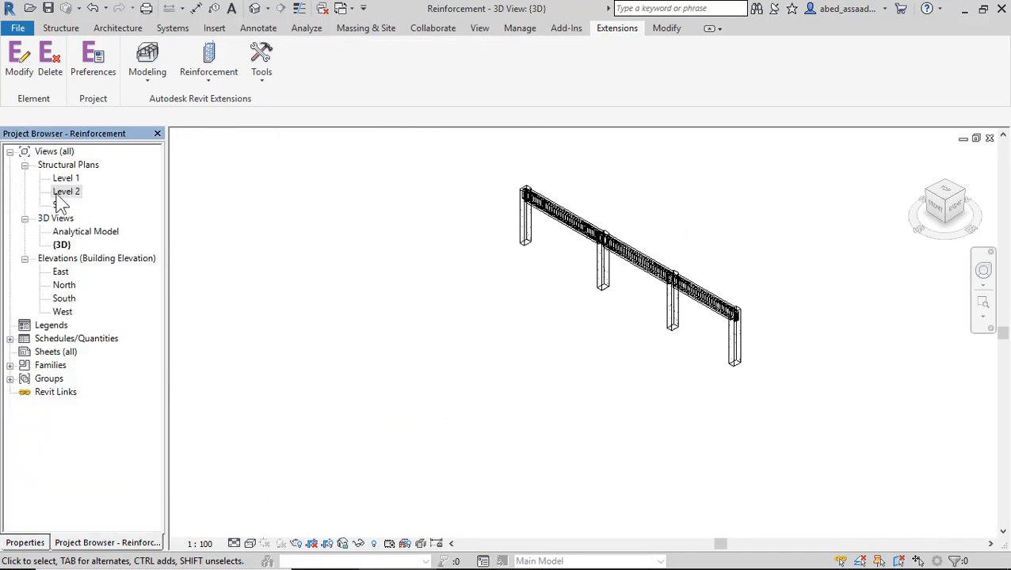
double_click(65, 299)
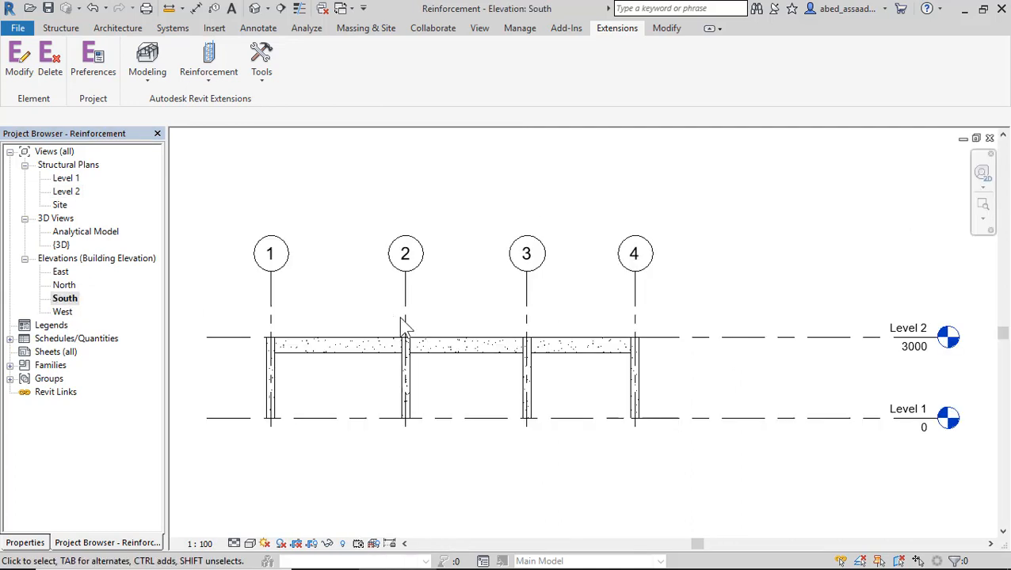
click(249, 543)
click(278, 453)
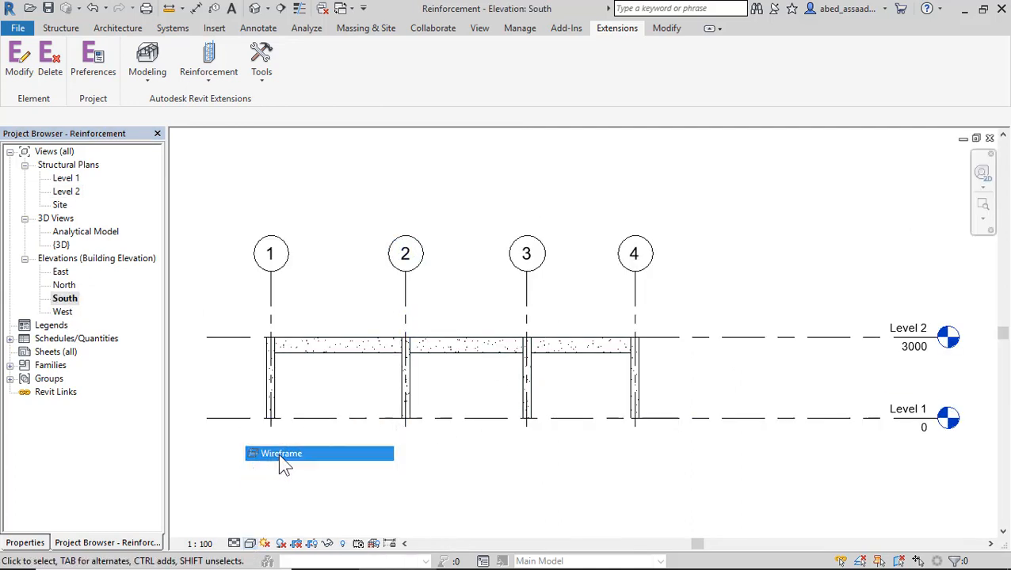
Step: Inspect the bent T14 top bar and the closely spaced stirrups at the grid 1 column, toggling the Thin Lines display
scroll(254, 362, up, 2)
scroll(254, 361, up, 8)
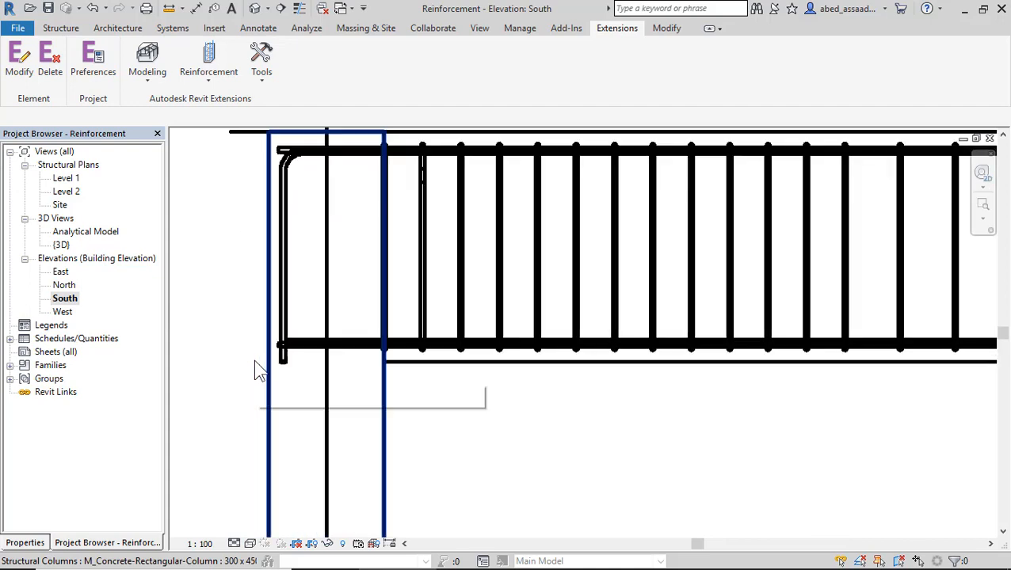
scroll(253, 359, down, 6)
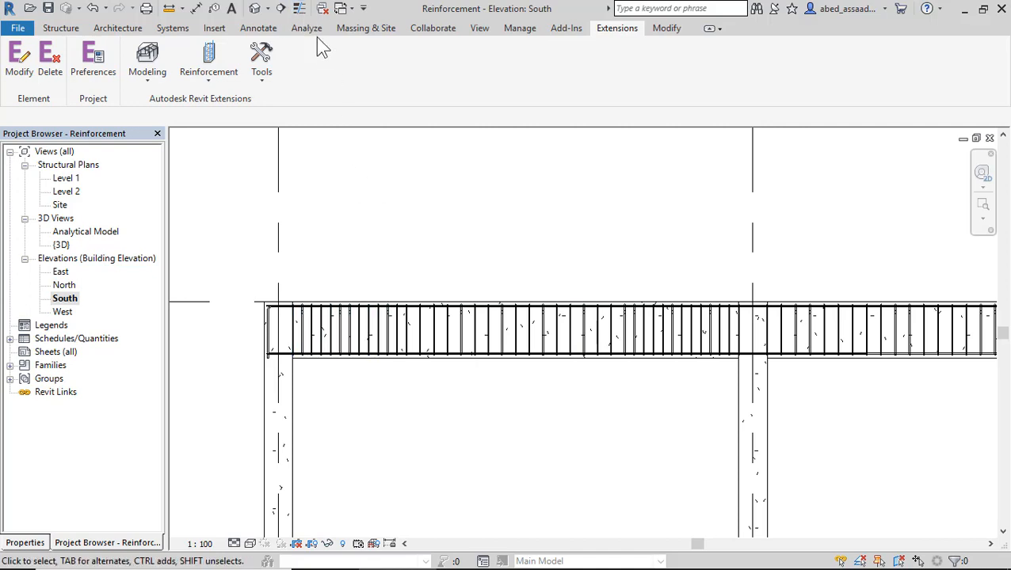
scroll(284, 292, up, 8)
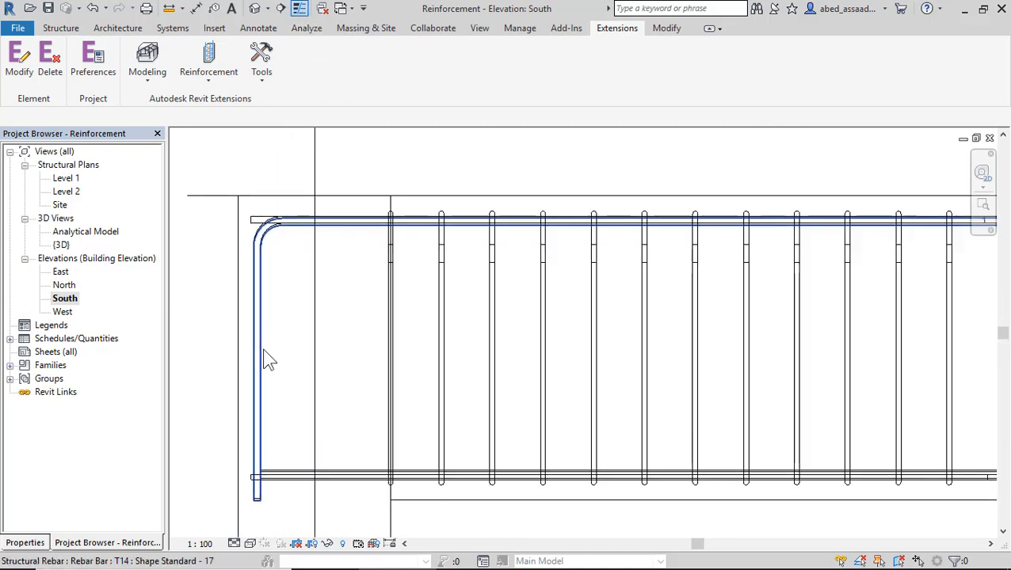
click(298, 8)
scroll(408, 244, down, 6)
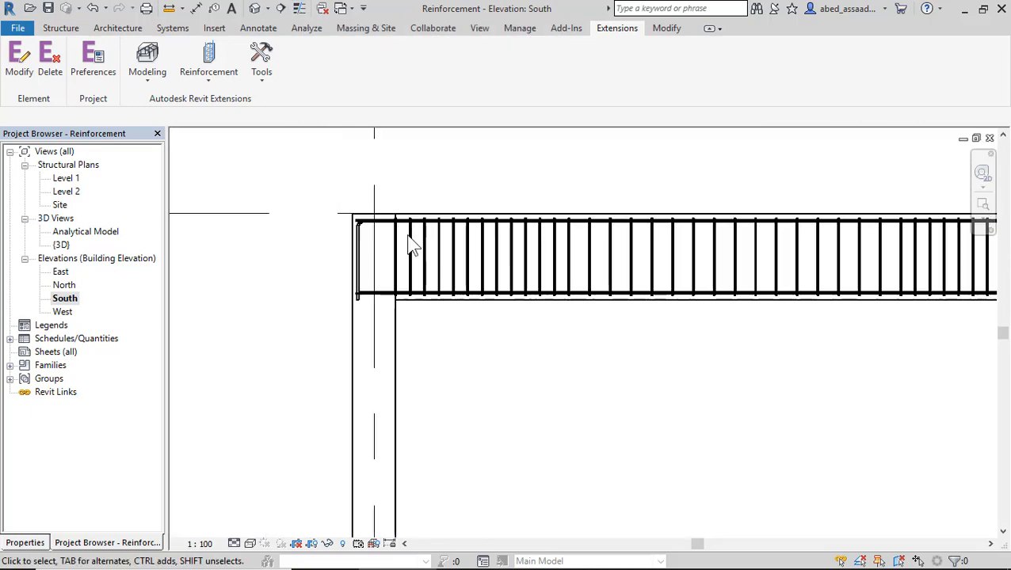
Step: Measure the spacing between two adjacent T10 stirrups in the middle zone of the first span
scroll(564, 254, up, 4)
scroll(421, 265, up, 2)
scroll(421, 265, down, 4)
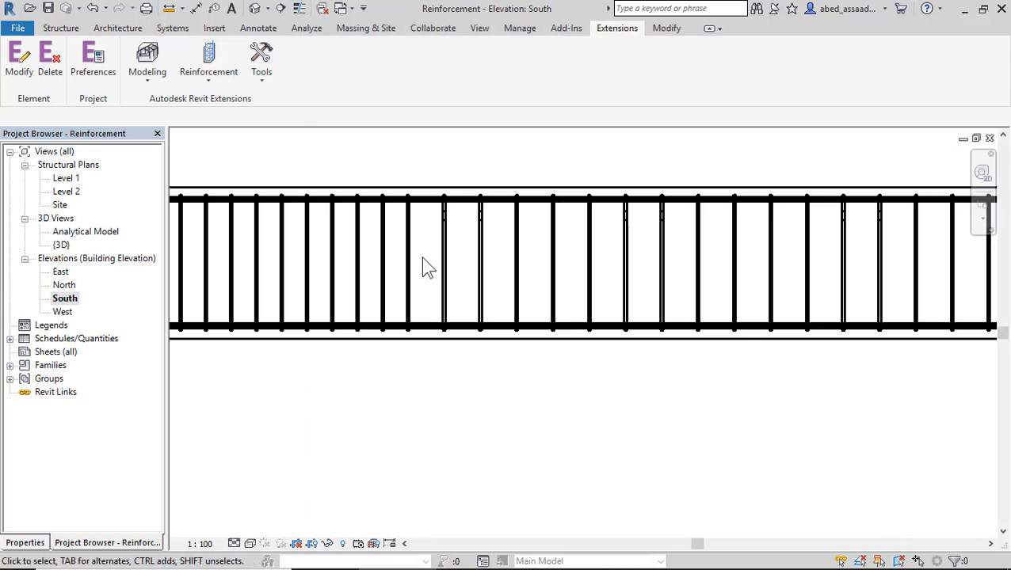
scroll(331, 273, down, 2)
scroll(499, 278, up, 5)
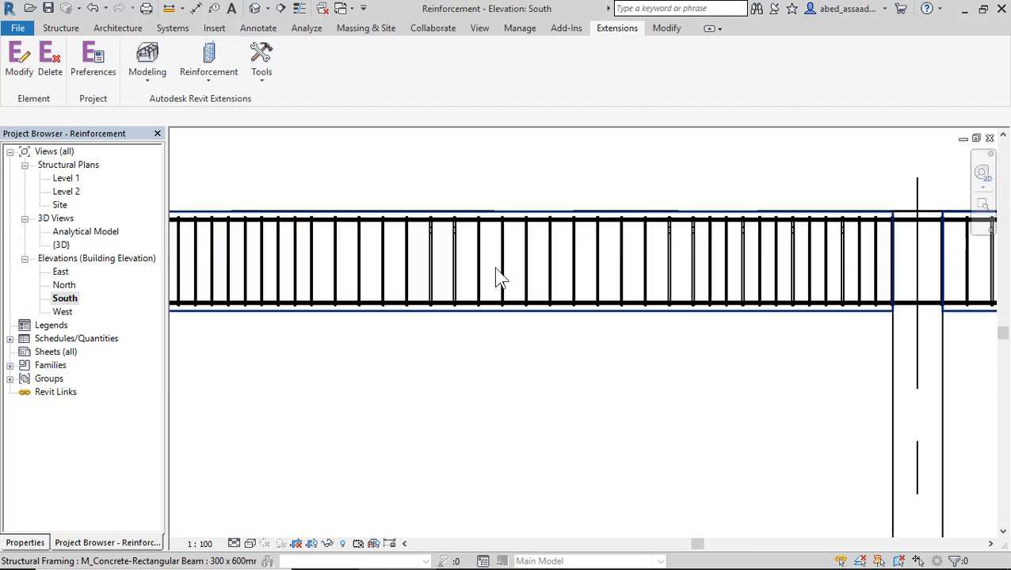
click(168, 9)
scroll(446, 335, up, 5)
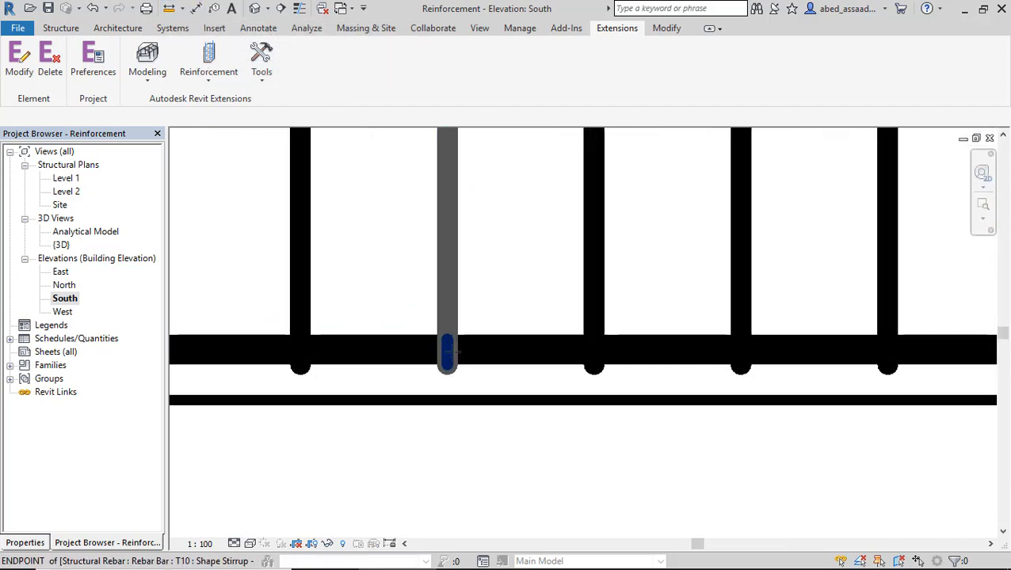
click(447, 340)
click(594, 339)
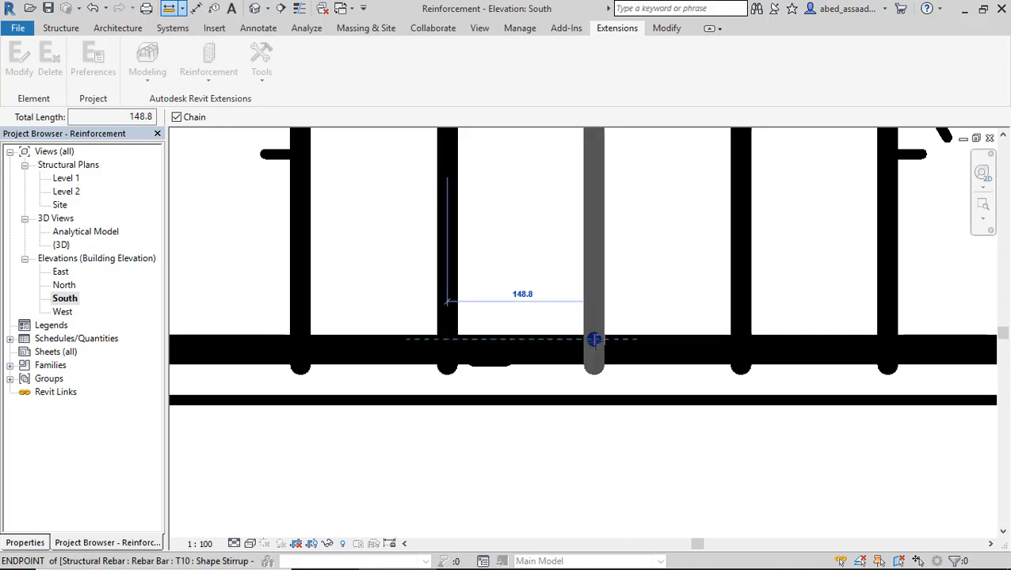